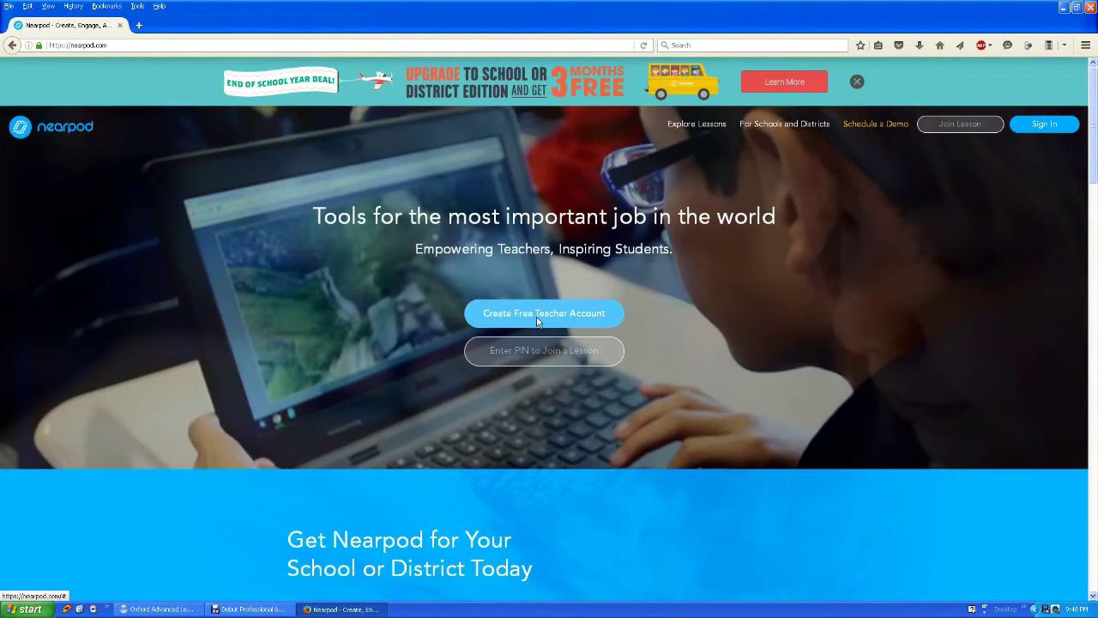
Sign in to the existing teacher account with its e-mail and password.
left_click(538, 321)
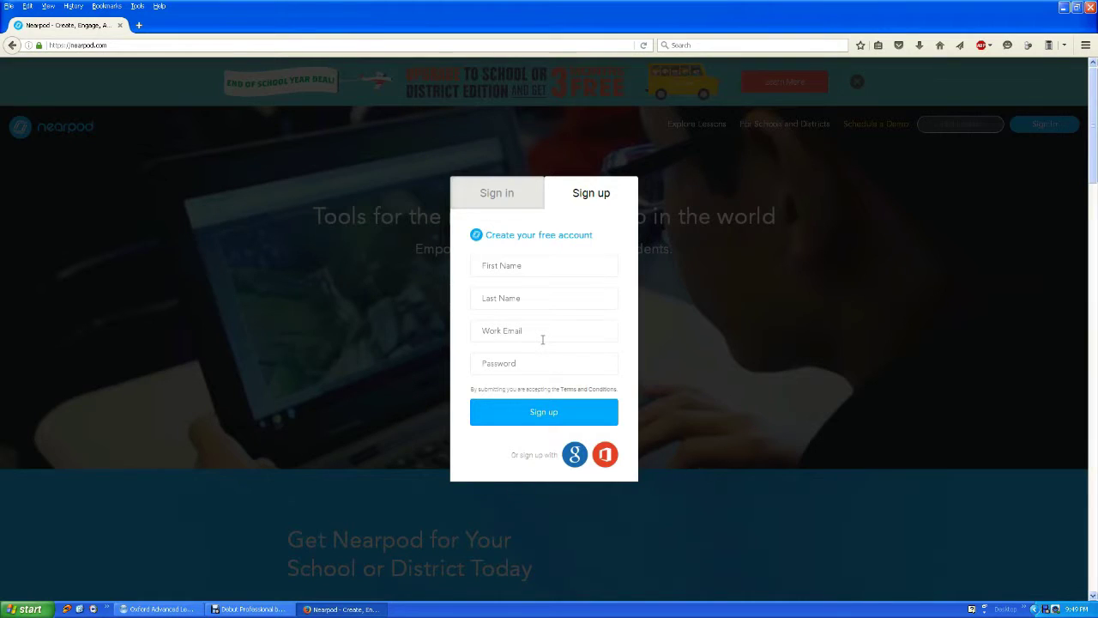
left_click(498, 193)
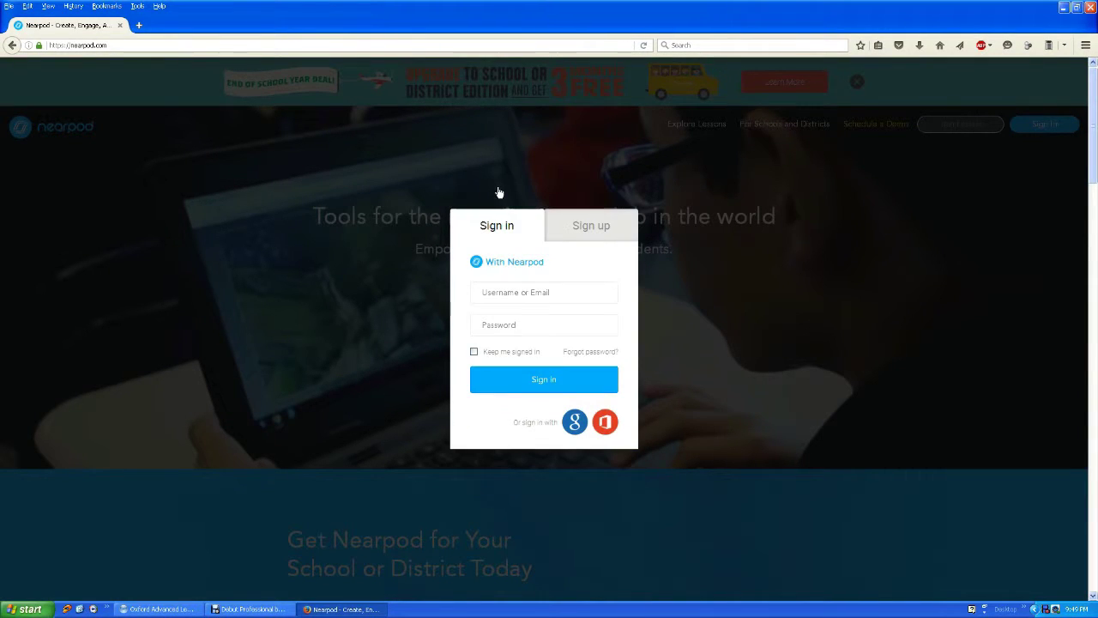
left_click(509, 293)
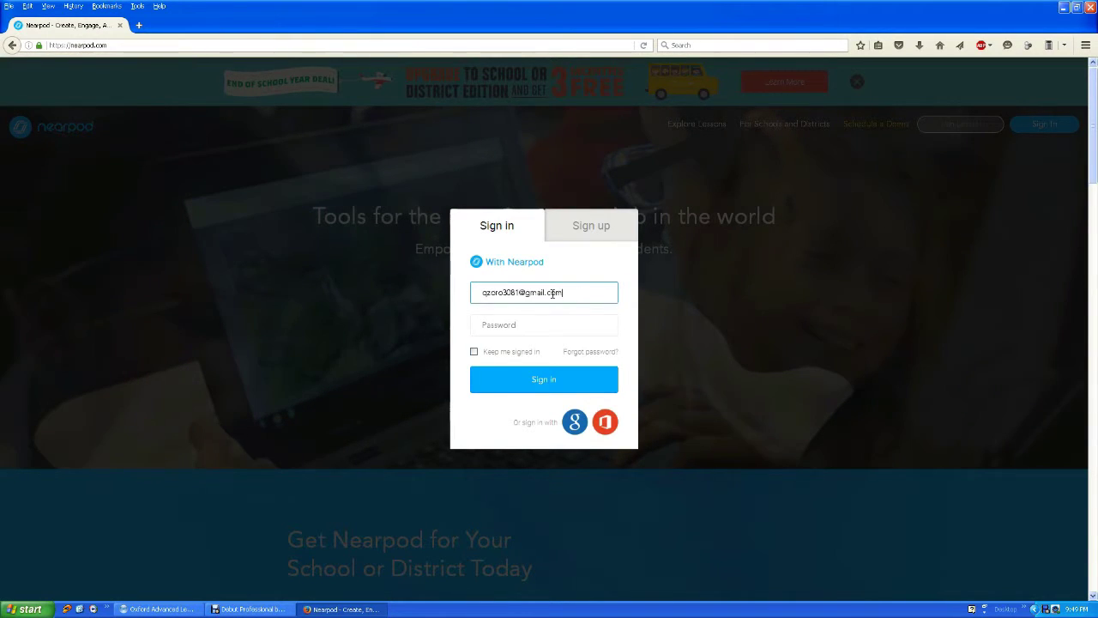
key("ctrl+a")
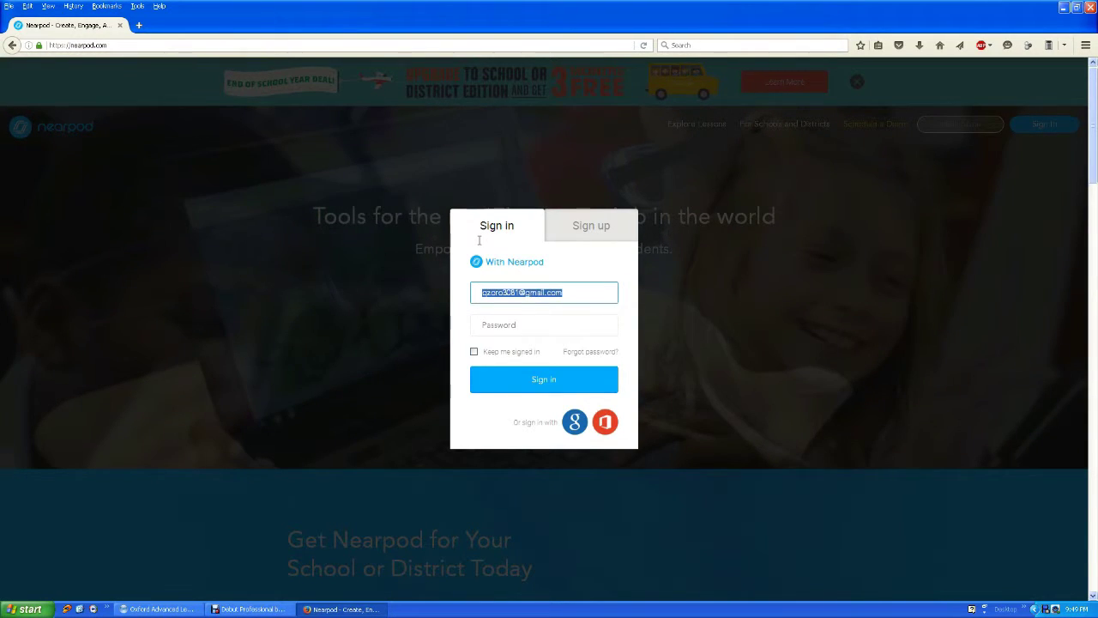
key("Home")
key("Delete")
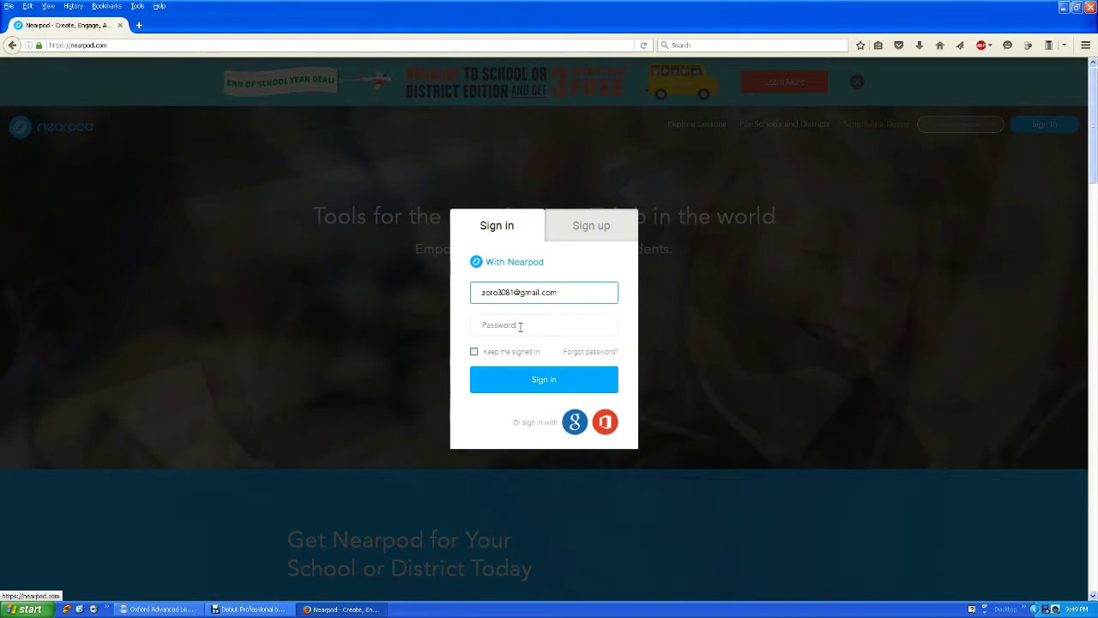
left_click(520, 327)
type("•••••••")
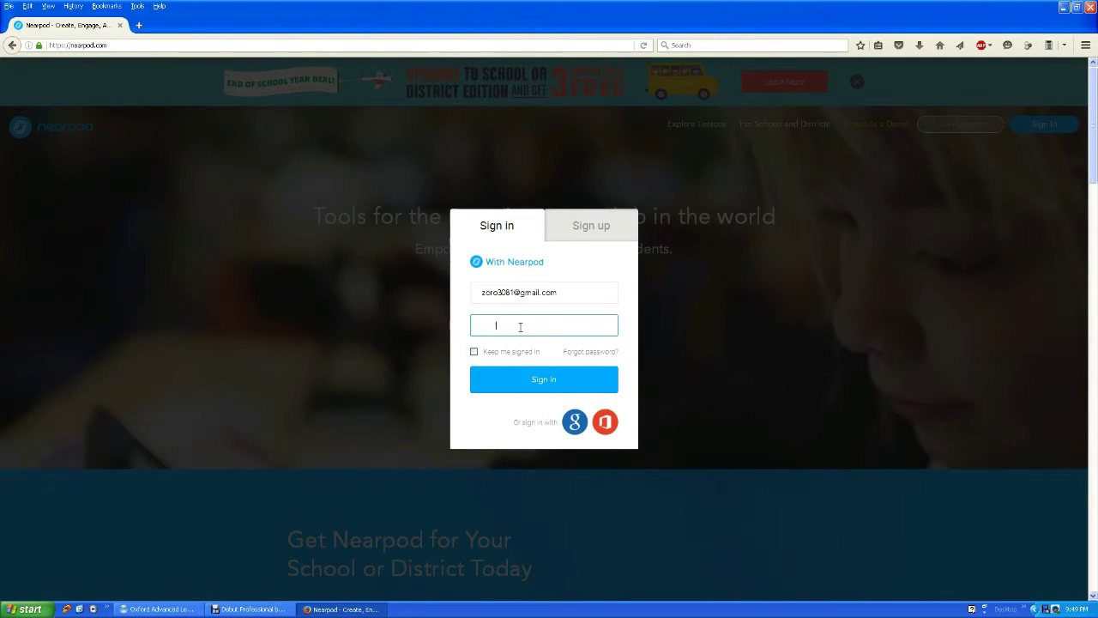
type("•")
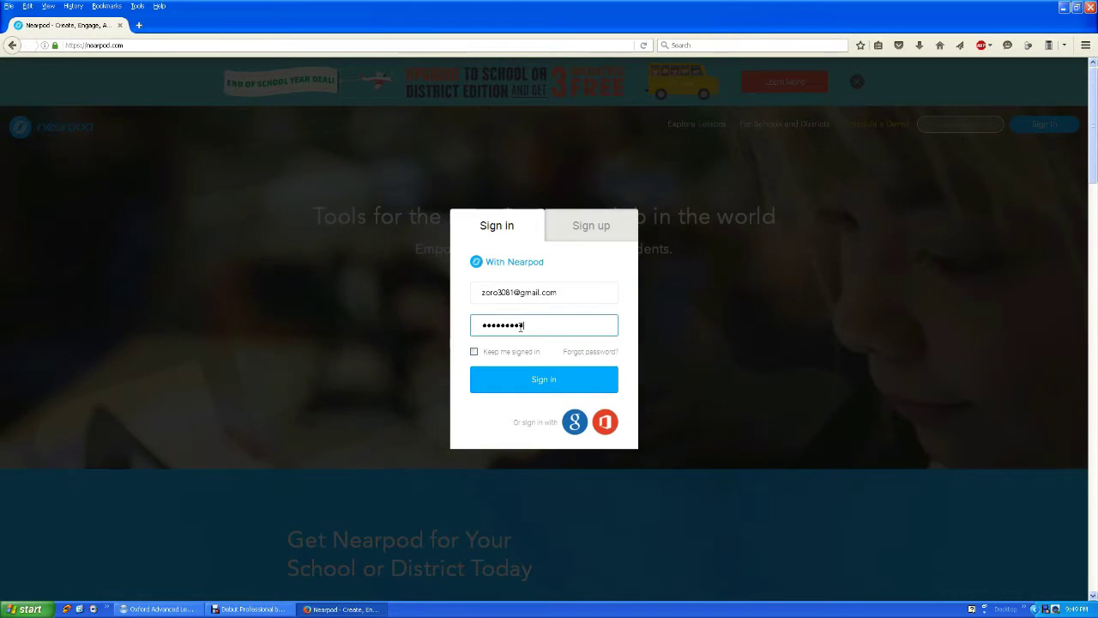
key("Return")
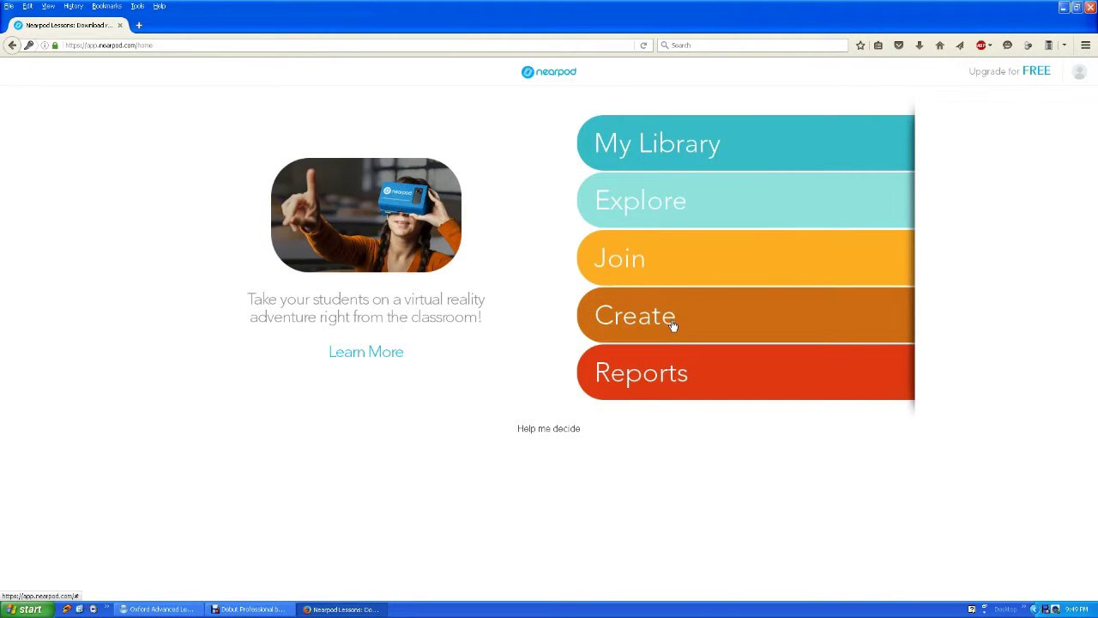
Create a new lesson and add a blank Slide as its first slide.
left_click(673, 324)
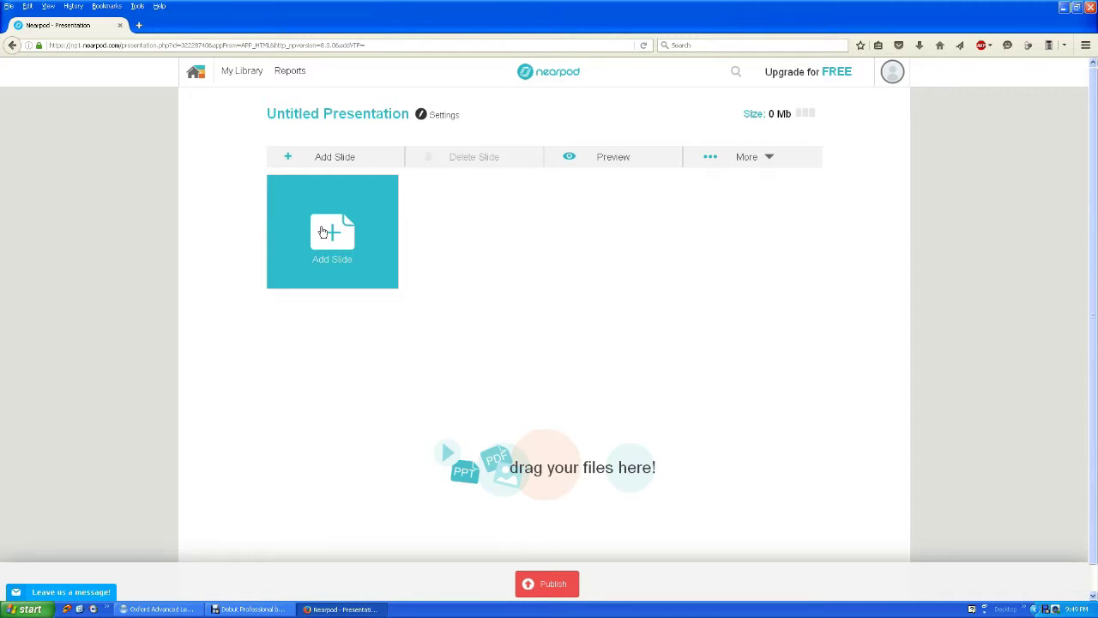
left_click(322, 232)
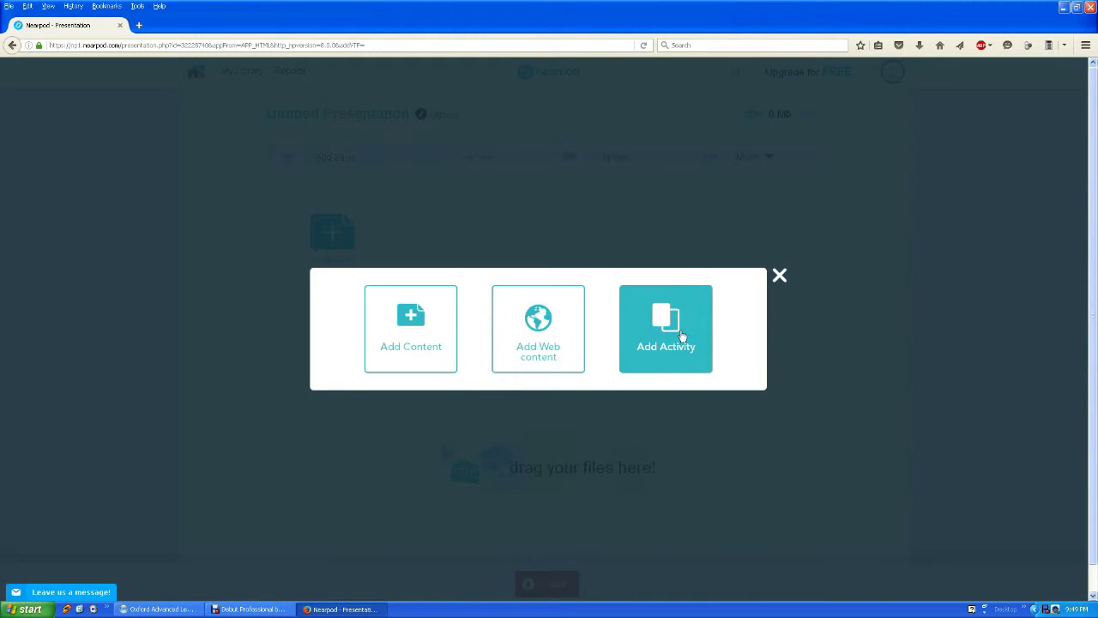
left_click(412, 350)
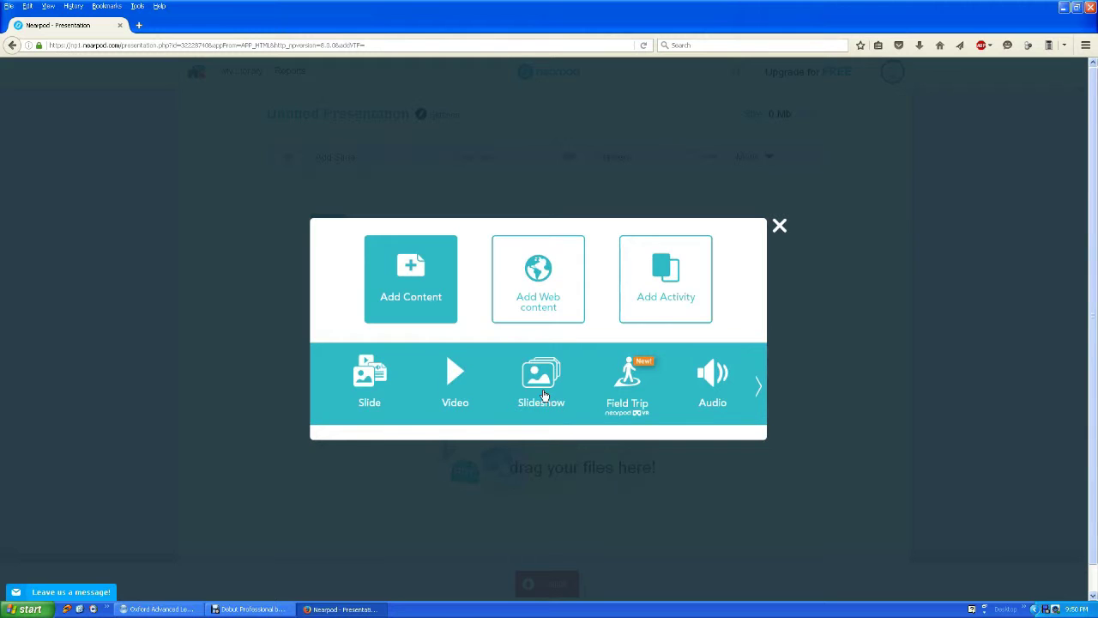
left_click(362, 380)
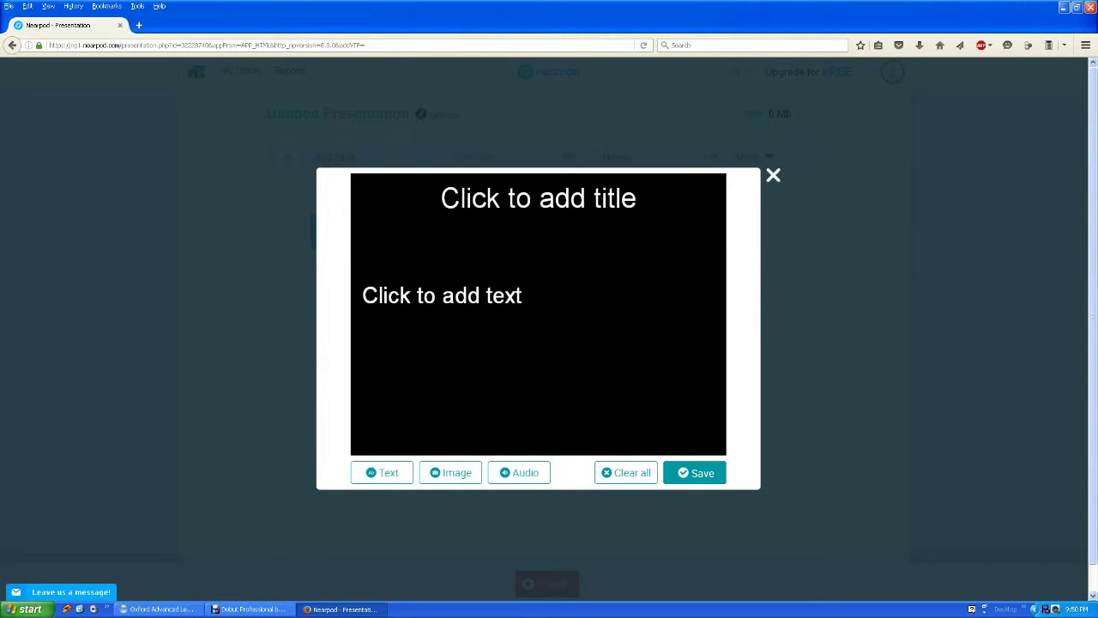
Title the slide 'Parts of Speech' and start adding an image to its body.
left_click(546, 199)
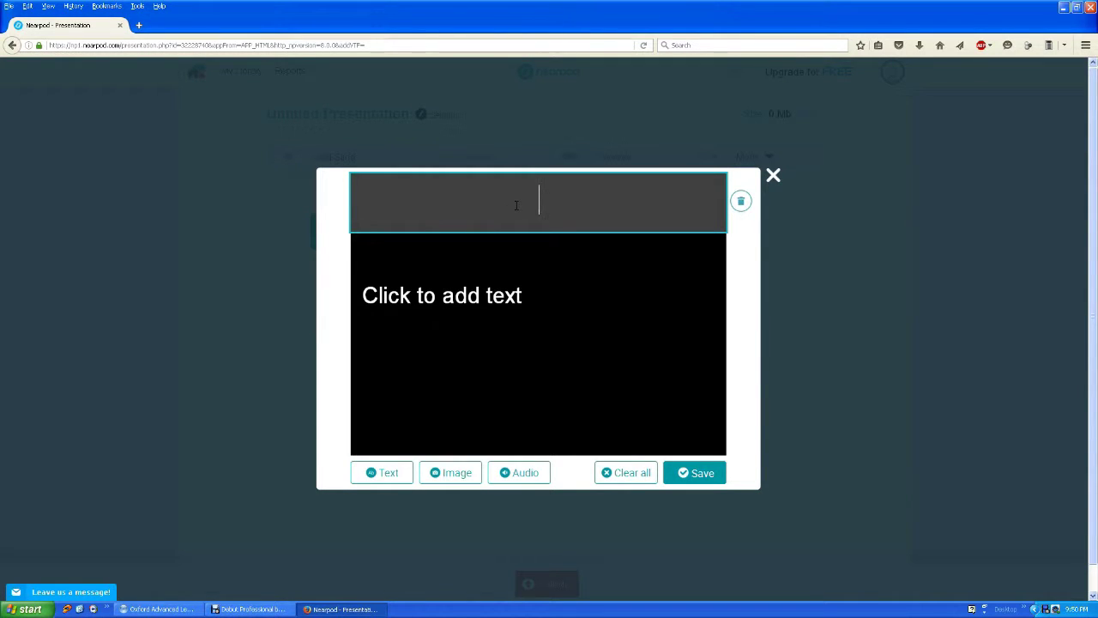
type("Parts of Speech")
left_click(529, 261)
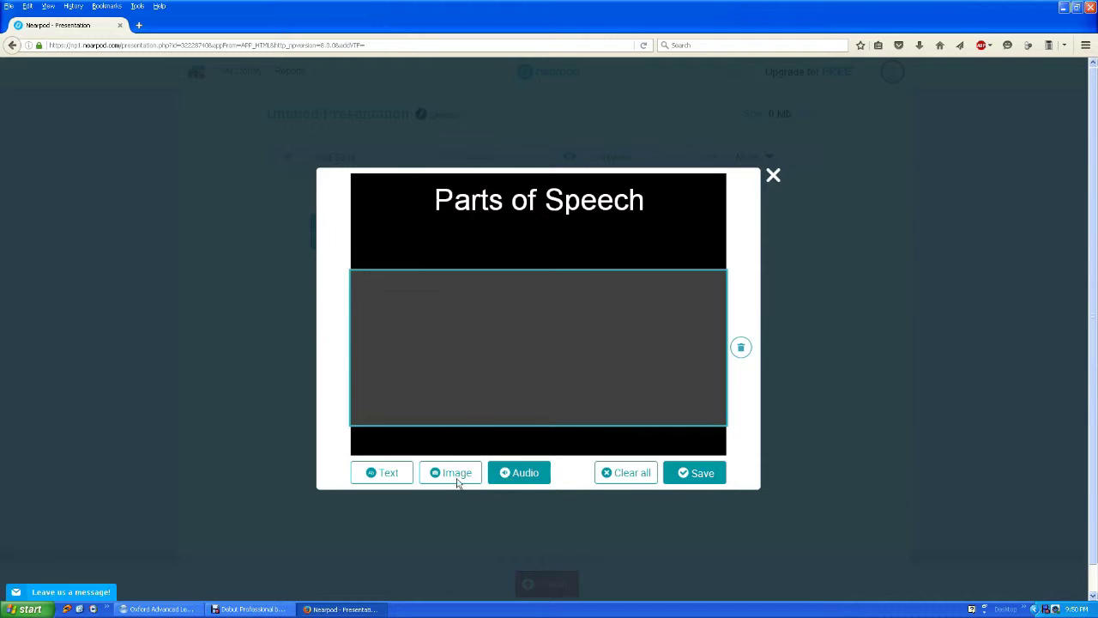
left_click(425, 474)
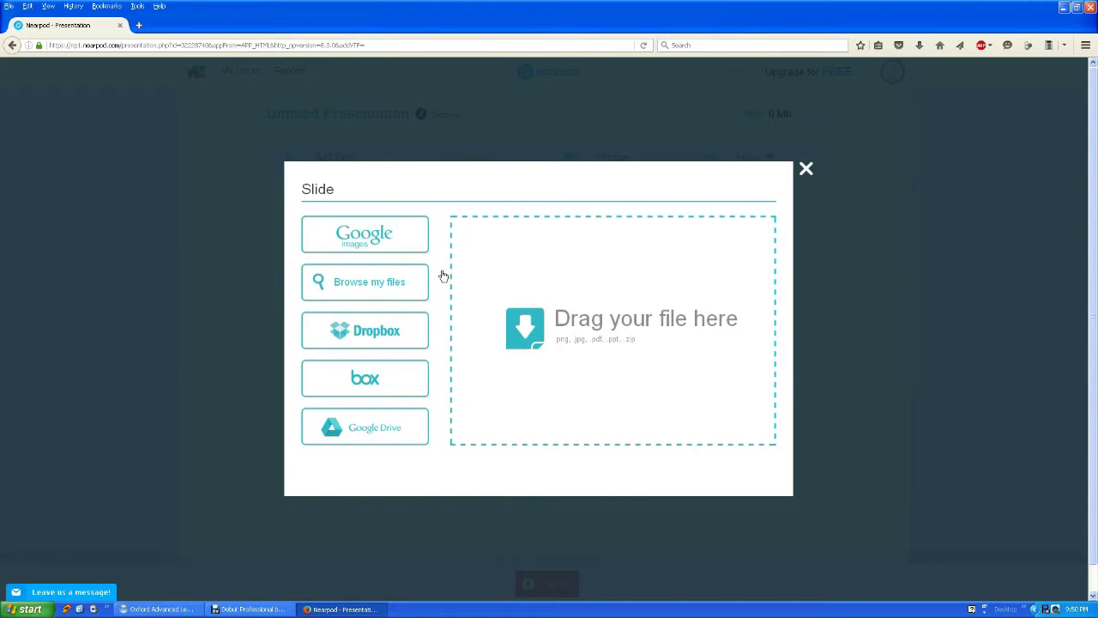
Place the first Google Images result for 'parts of speech' on the slide and save it.
left_click(374, 247)
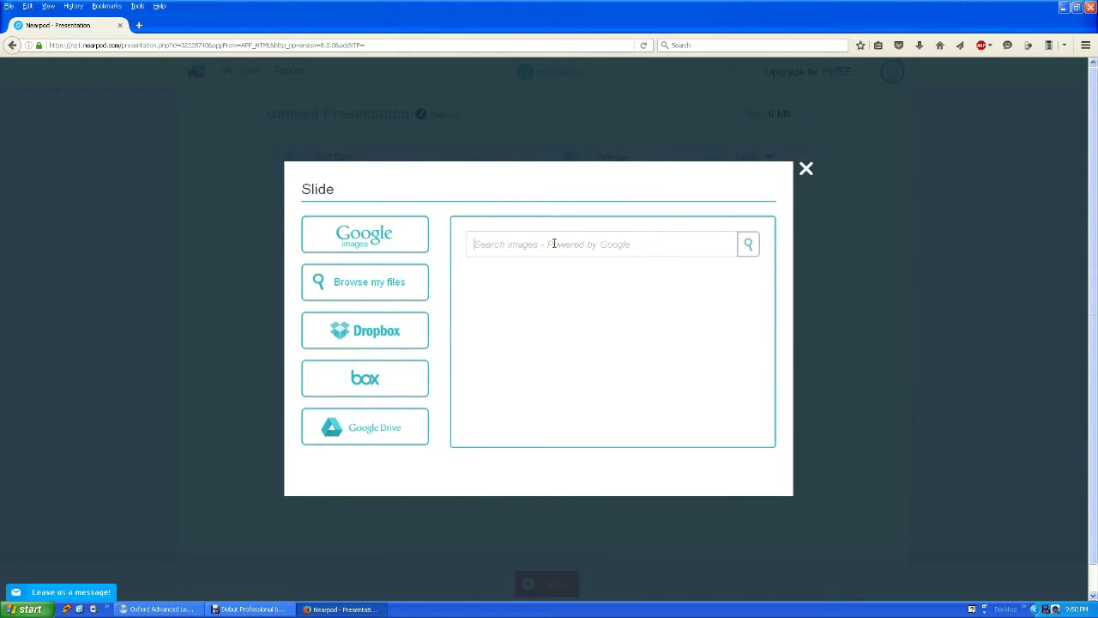
type("parts of sp")
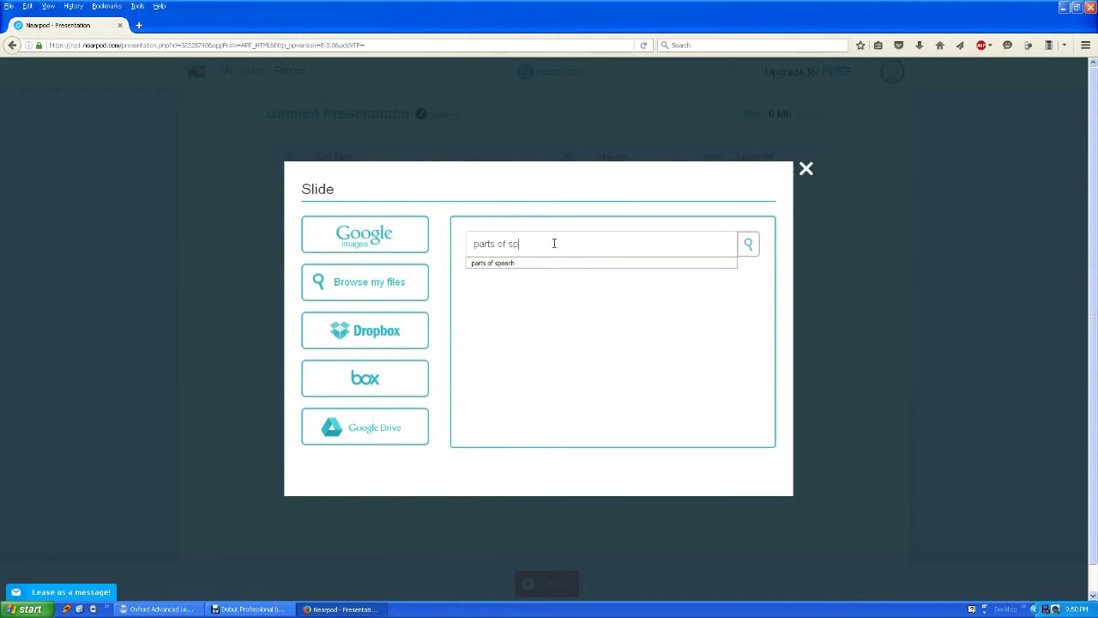
type("eech")
key("Return")
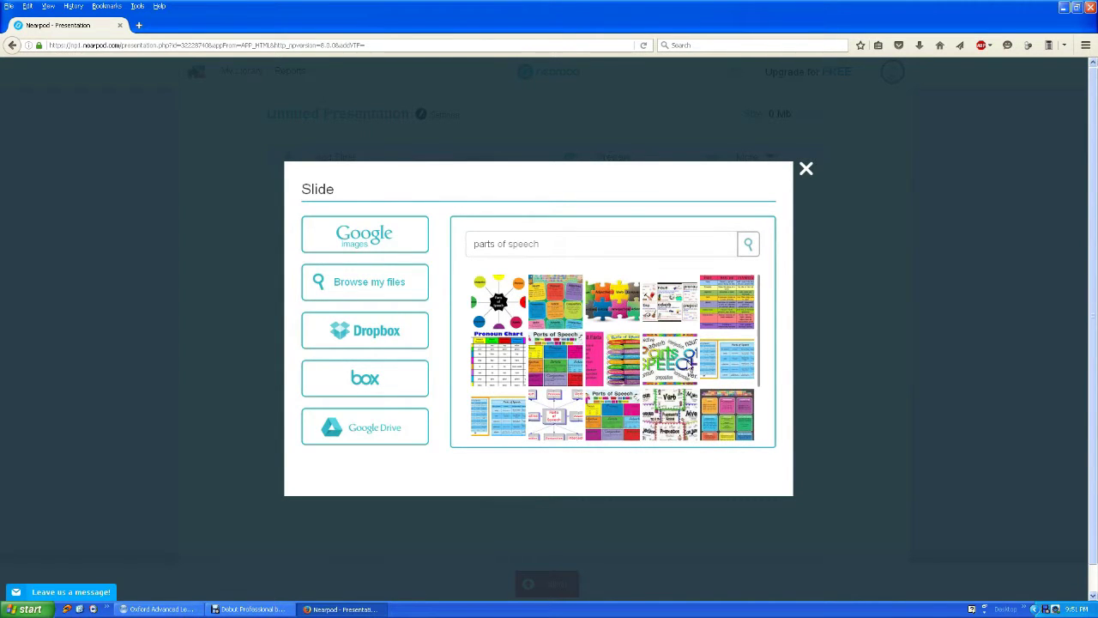
scroll(623, 400, "down", 1)
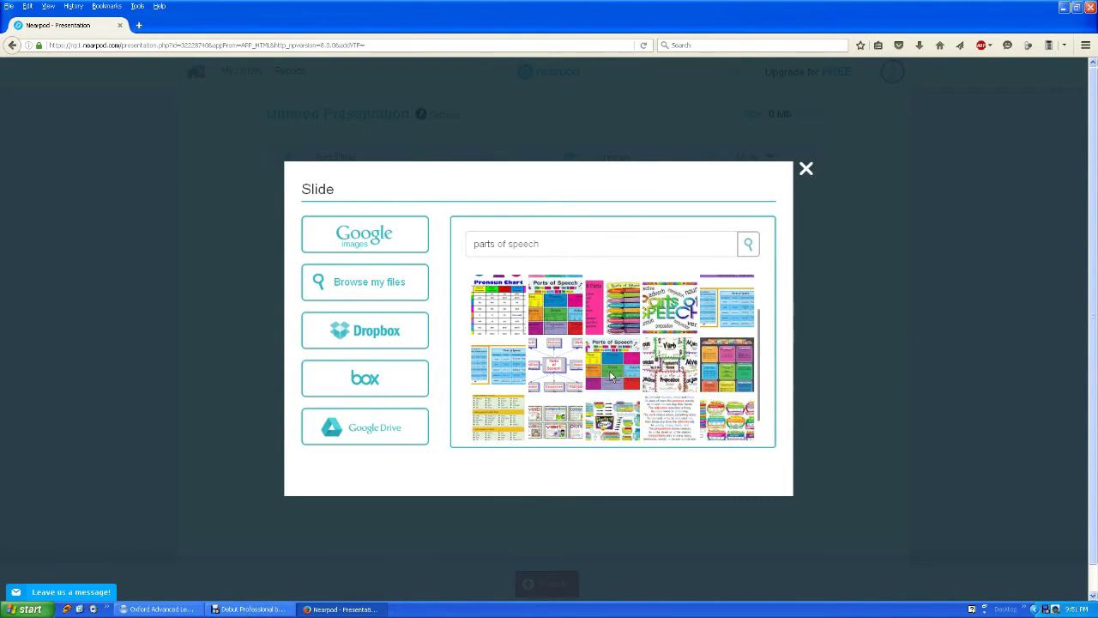
scroll(494, 314, "up", 1)
left_click(495, 314)
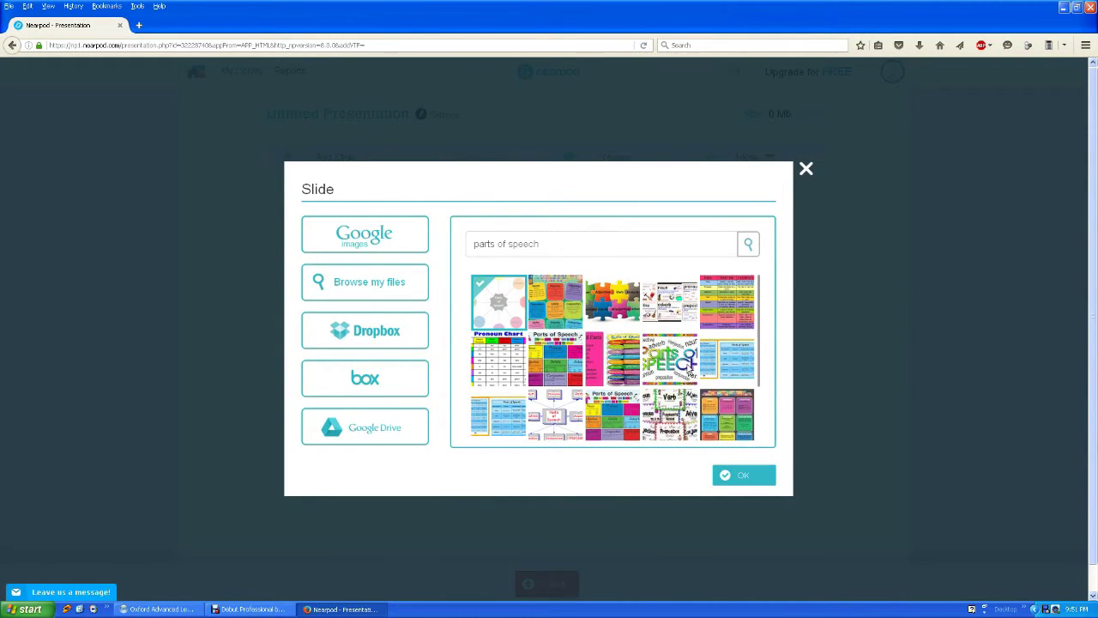
left_click(744, 474)
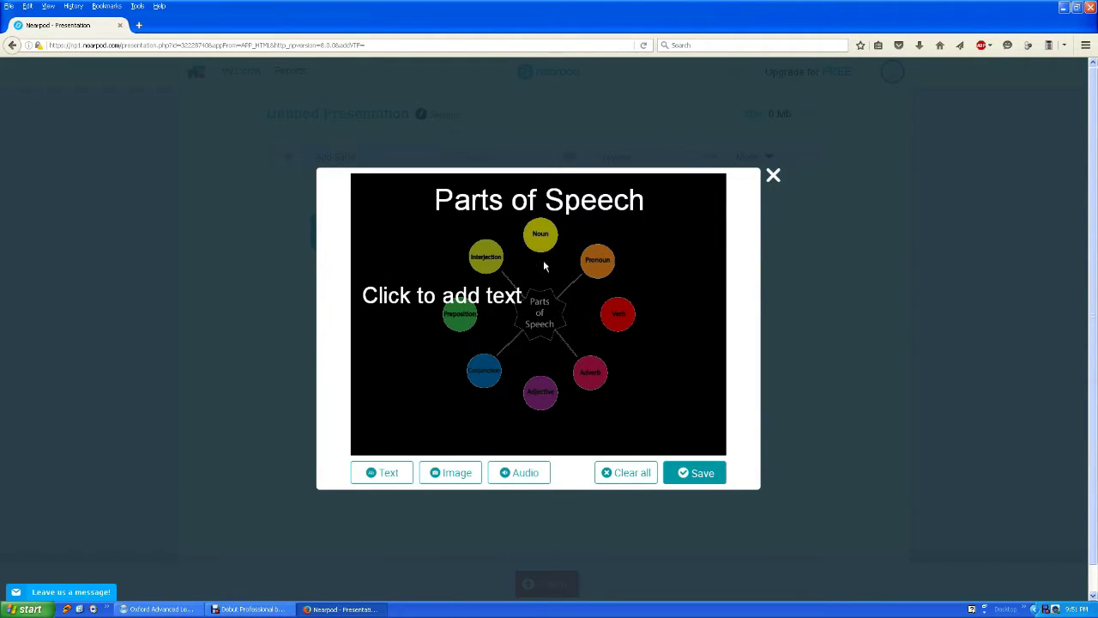
left_click(696, 474)
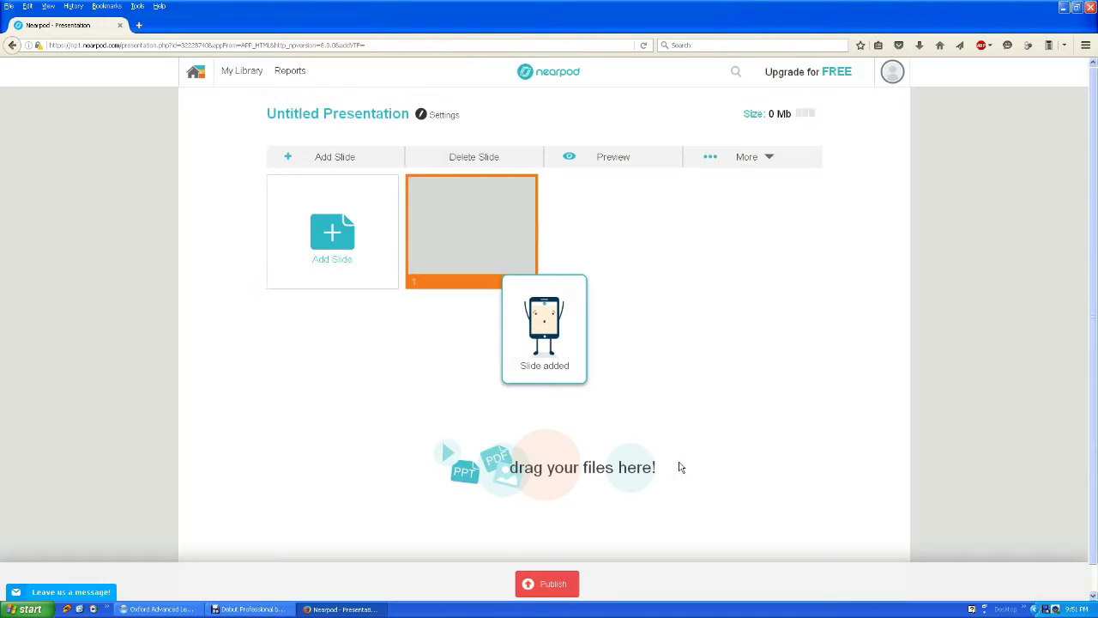
Start a second slide, dismiss the Video form, and browse the available content types.
left_click(344, 240)
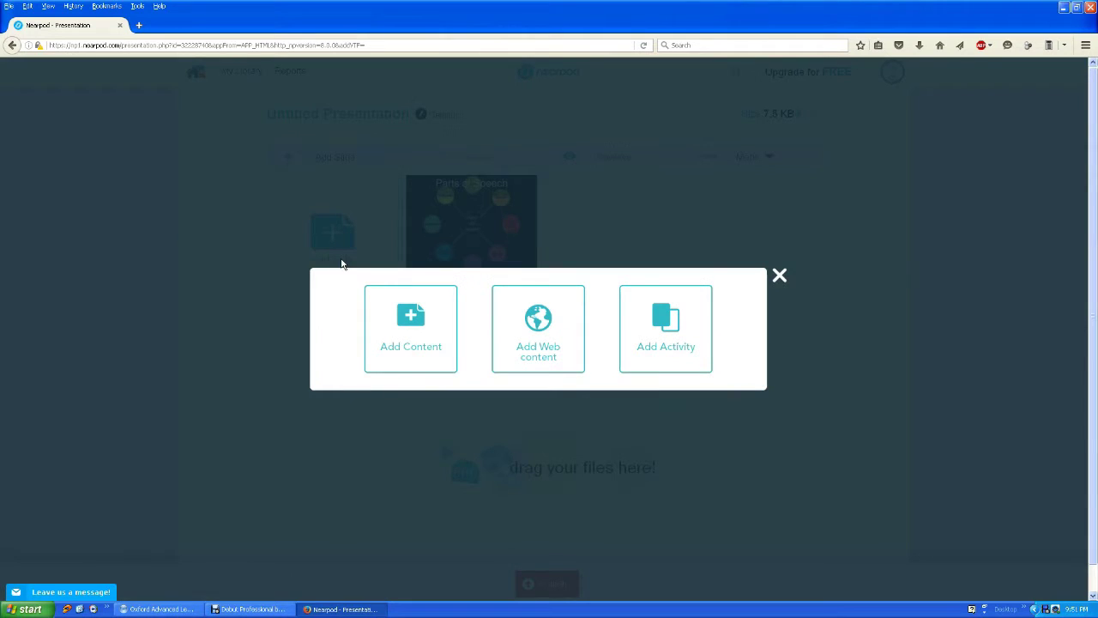
left_click(429, 346)
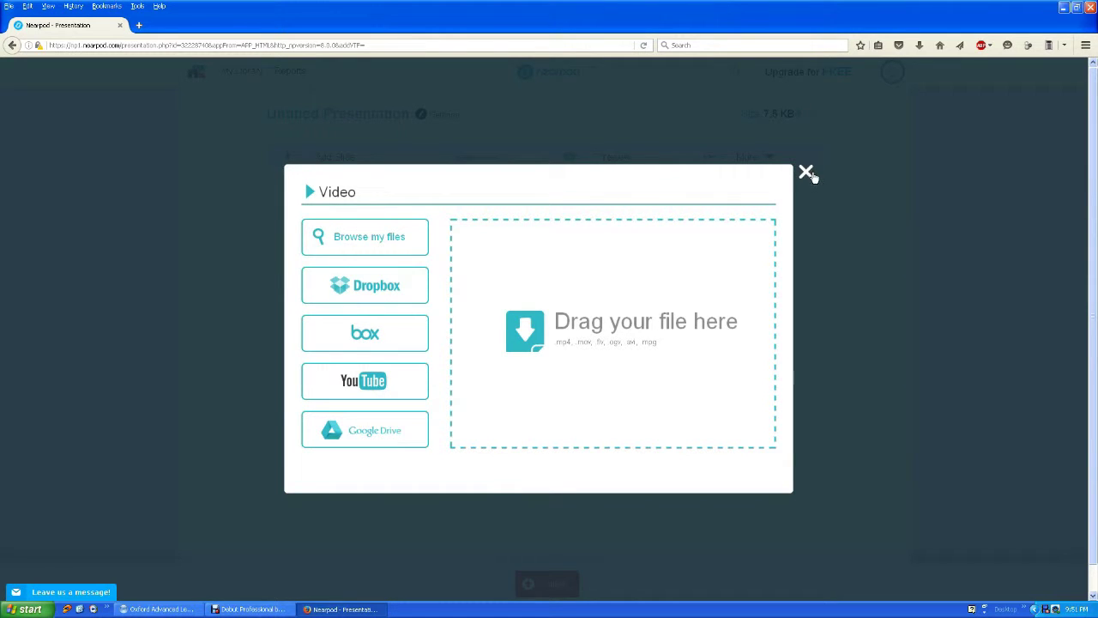
left_click(808, 173)
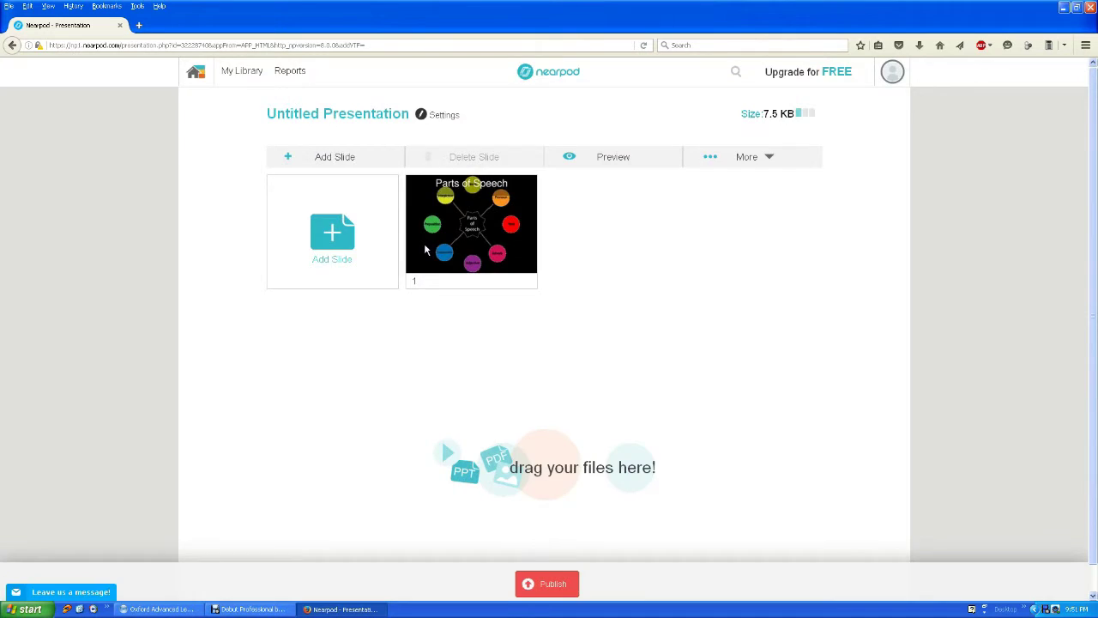
left_click(362, 225)
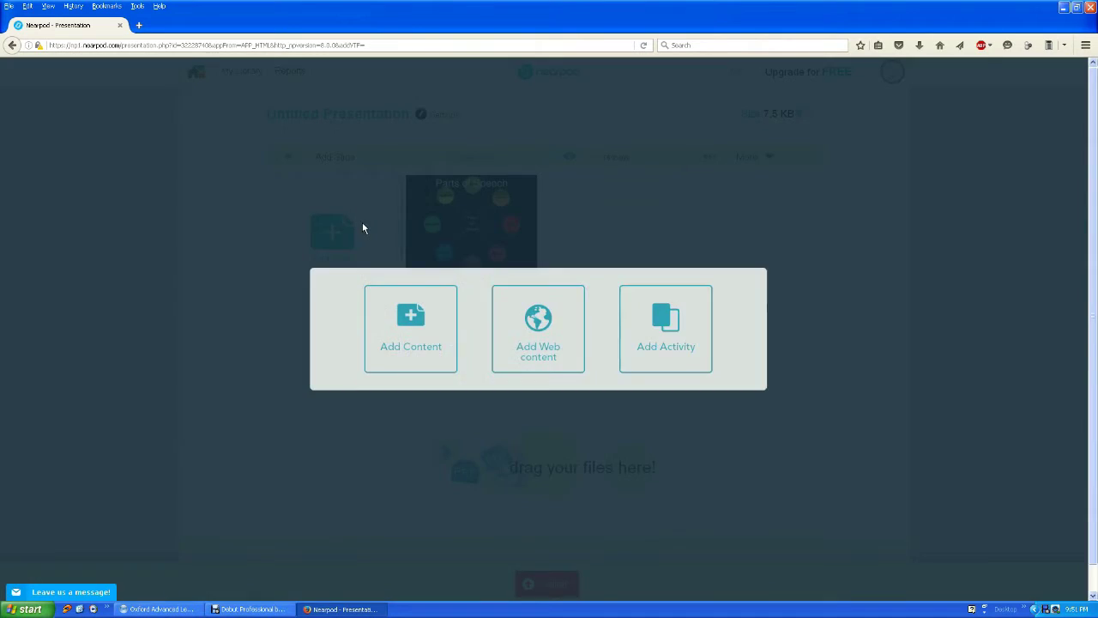
left_click(400, 349)
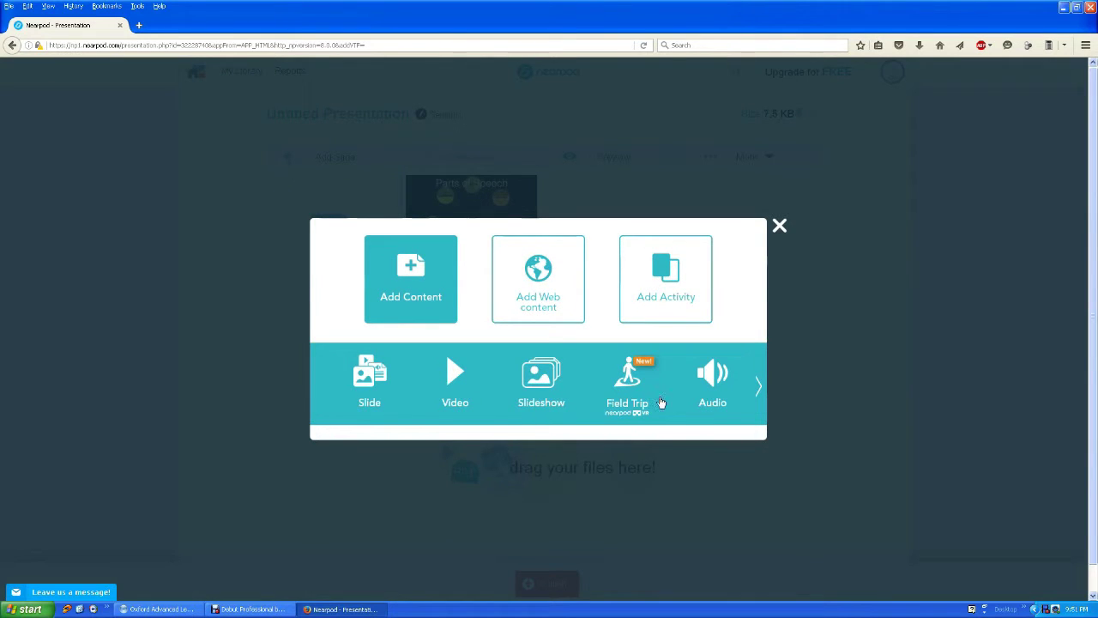
left_click(755, 387)
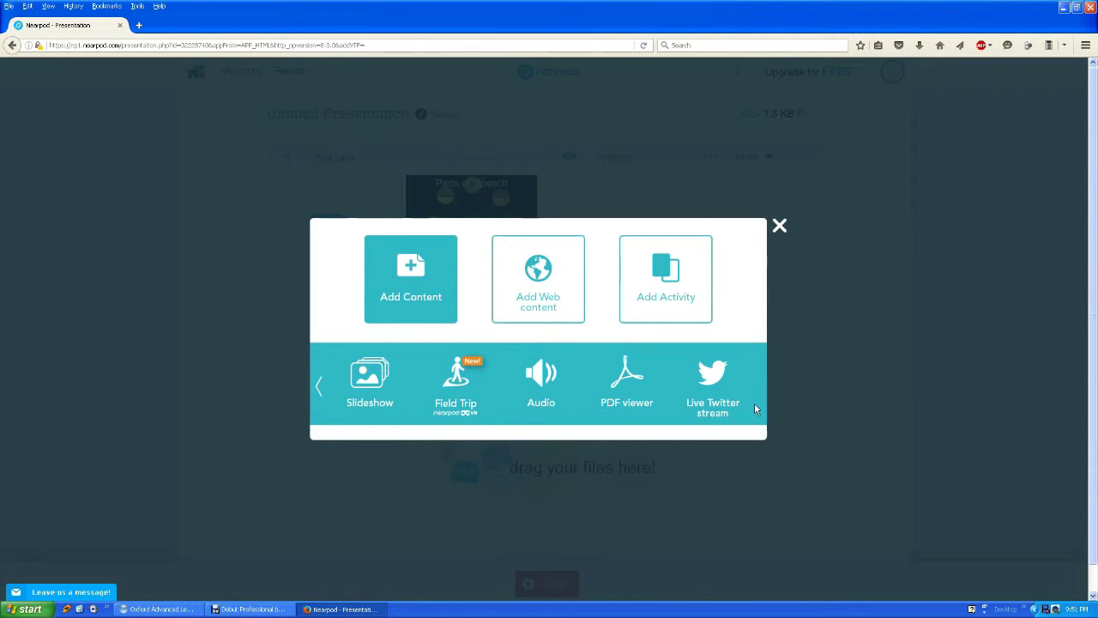
left_click(315, 389)
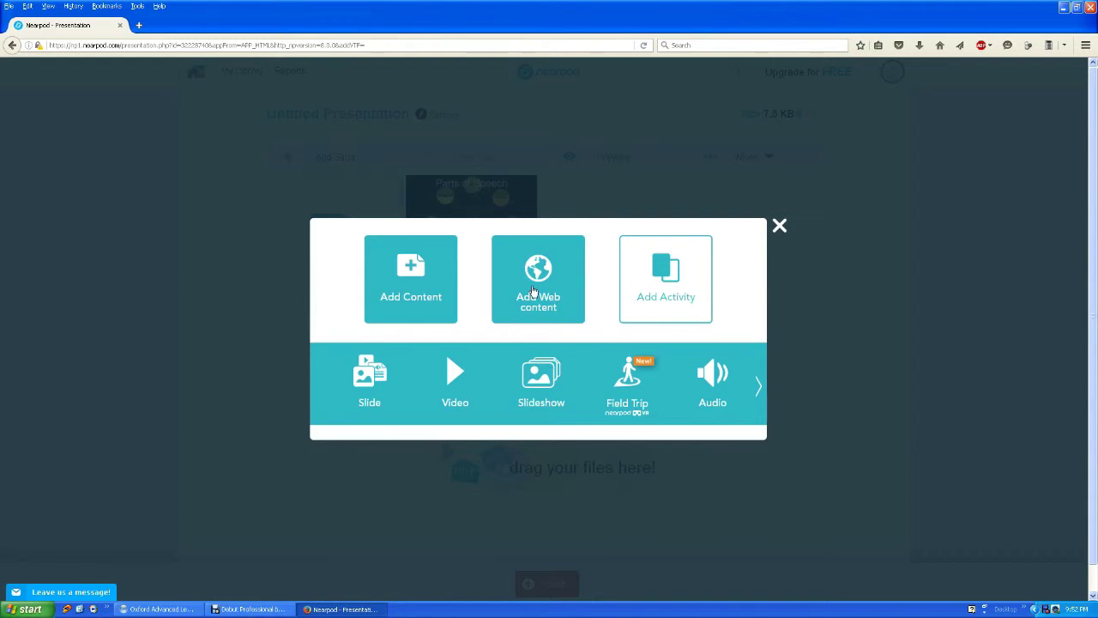
Start a web content slide, then close the form without adding a page.
left_click(533, 293)
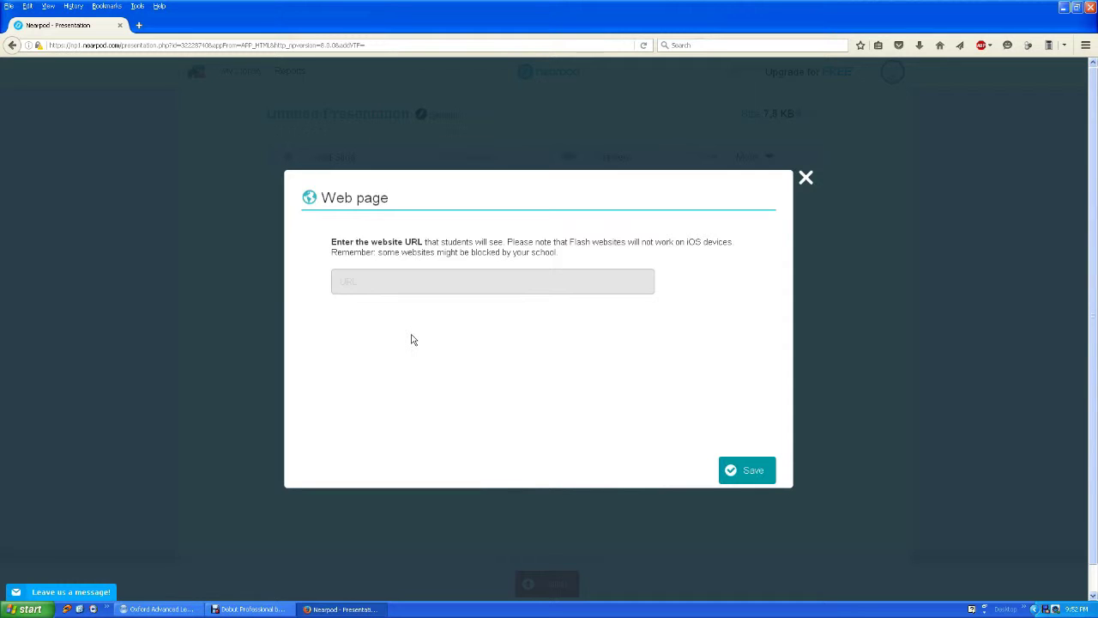
left_click(448, 282)
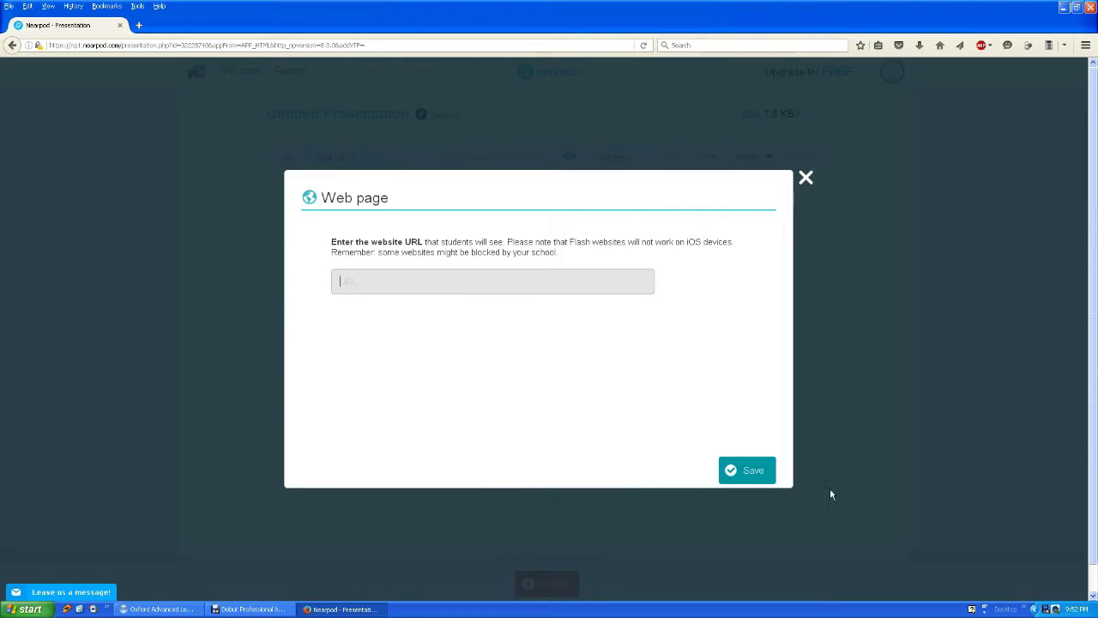
left_click(806, 178)
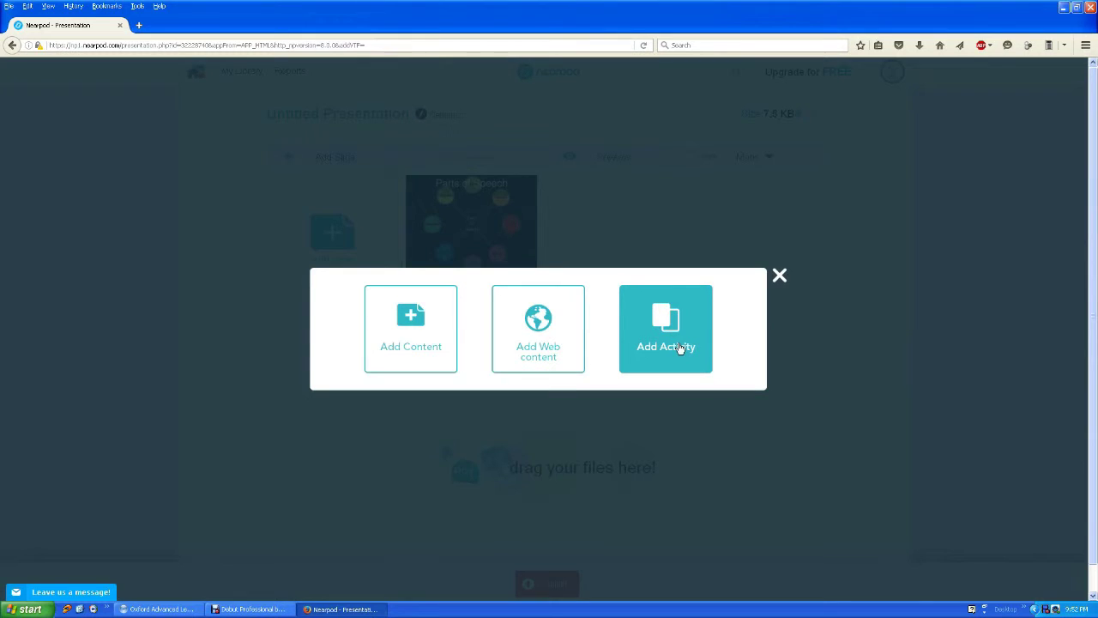
Add an open-ended question slide asking 'what are your plans for the weekend?'.
left_click(675, 331)
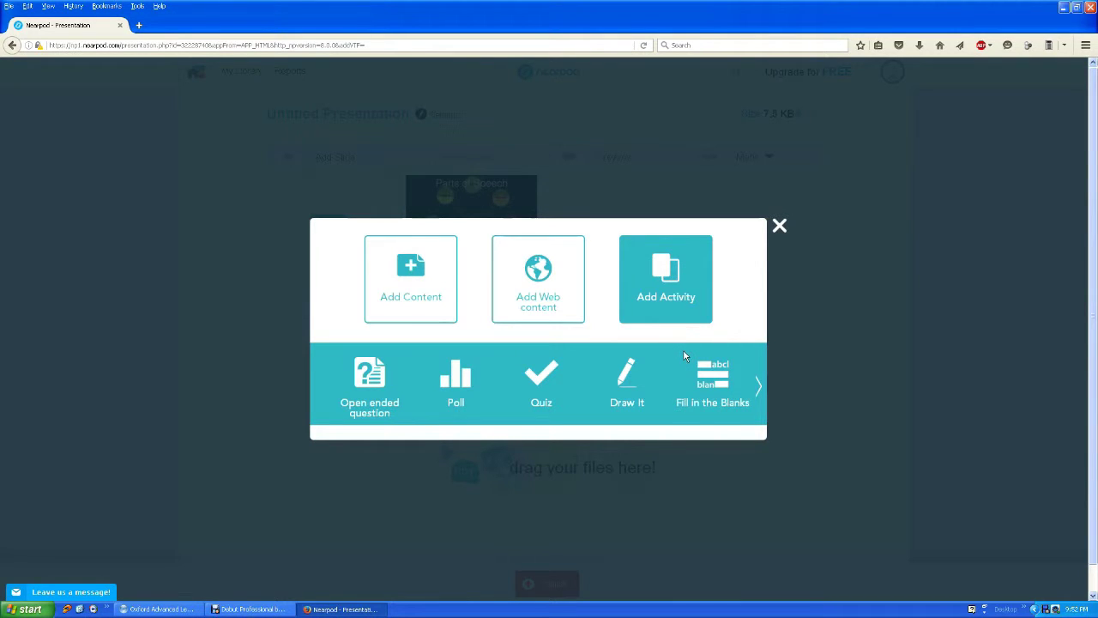
left_click(360, 374)
left_click(421, 304)
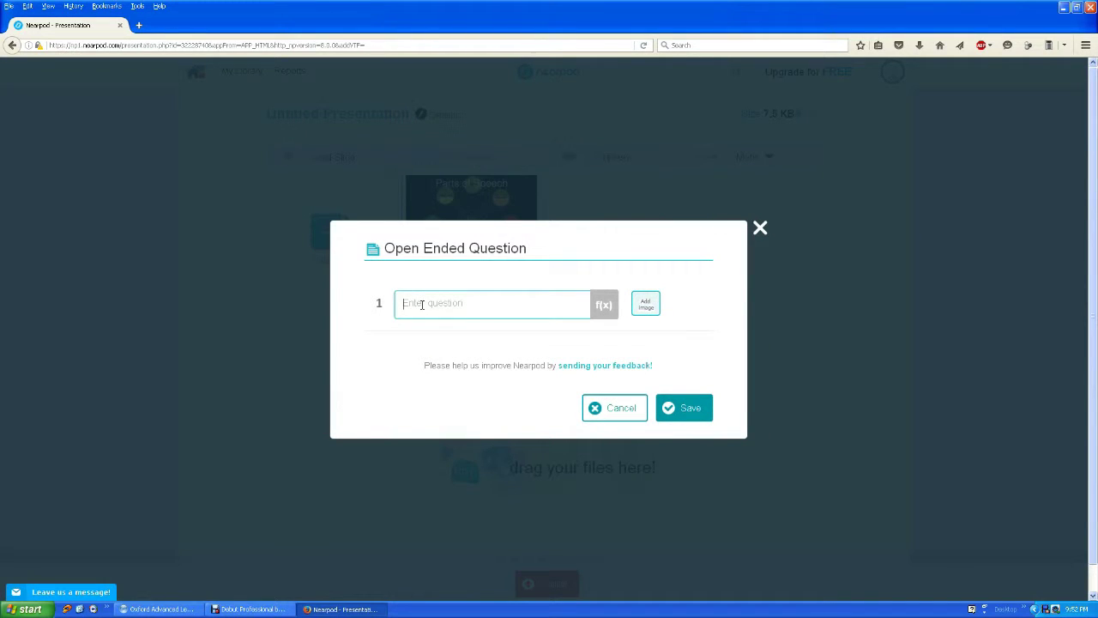
type("wh")
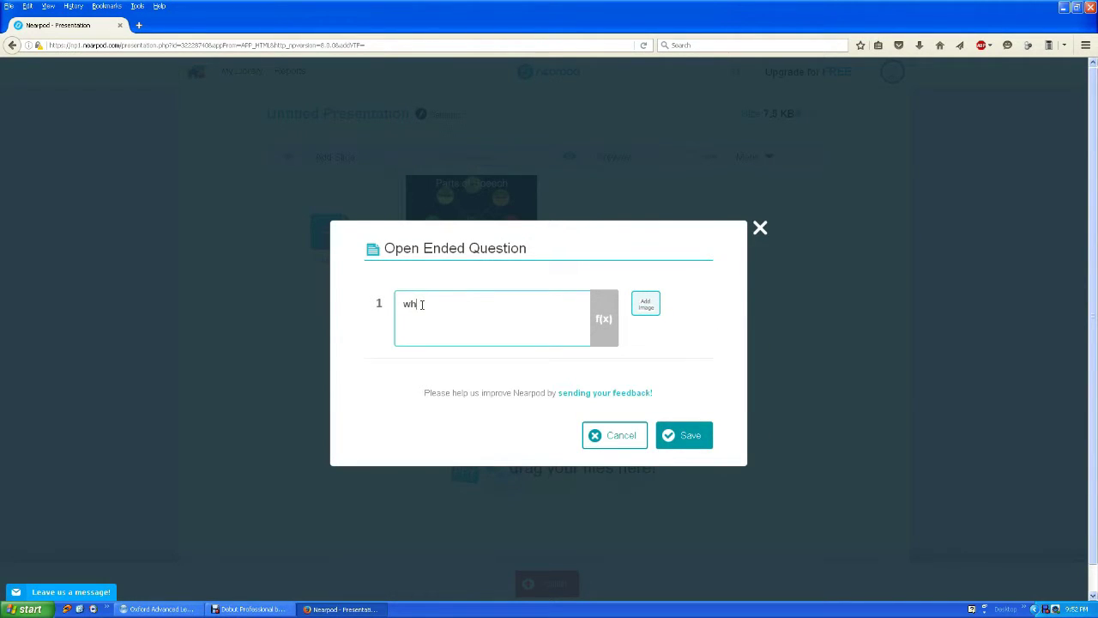
type("at are ypu")
key("BackSpace")
key("BackSpace")
key("BackSpace")
key("BackSpace")
type("your plans for the weekend")
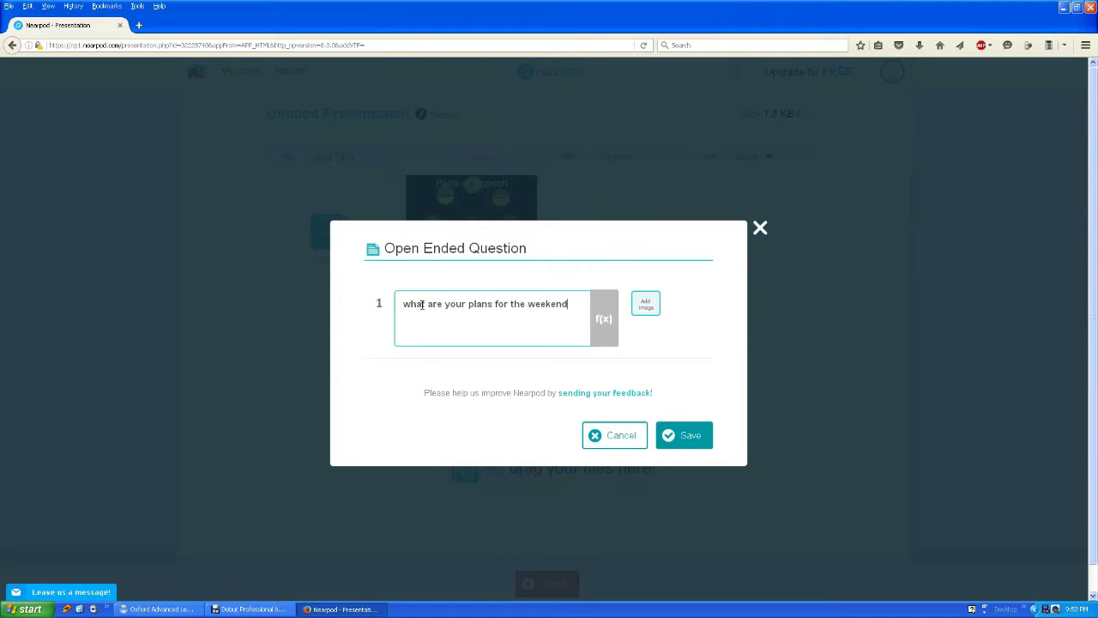
type("?")
left_click(693, 435)
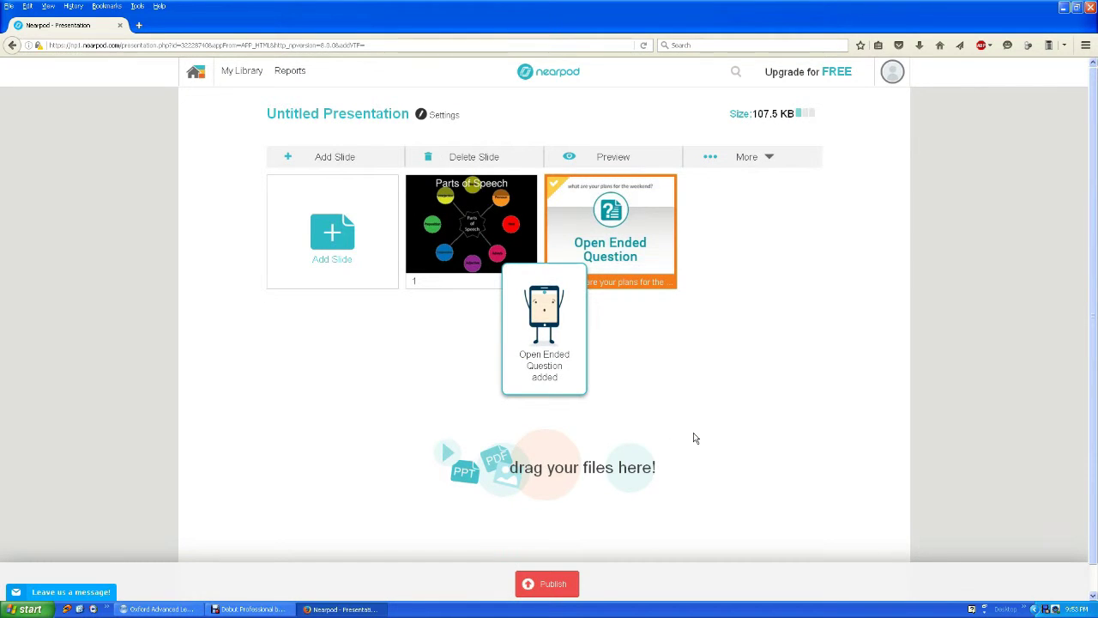
Try adding a Poll activity, then close it without adding a poll.
left_click(308, 262)
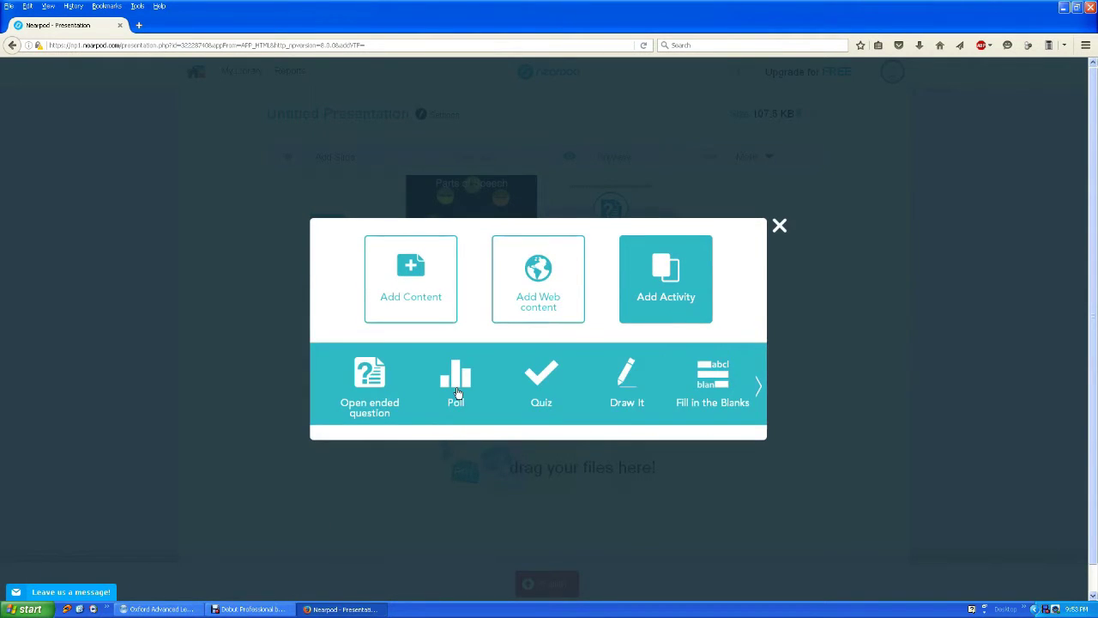
left_click(455, 382)
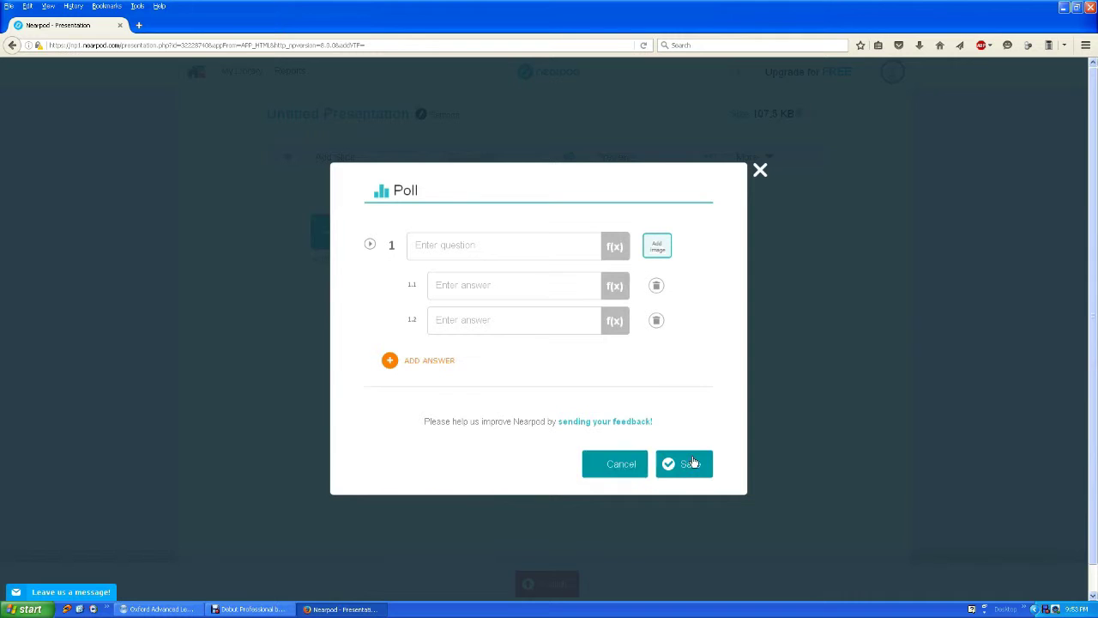
left_click(762, 174)
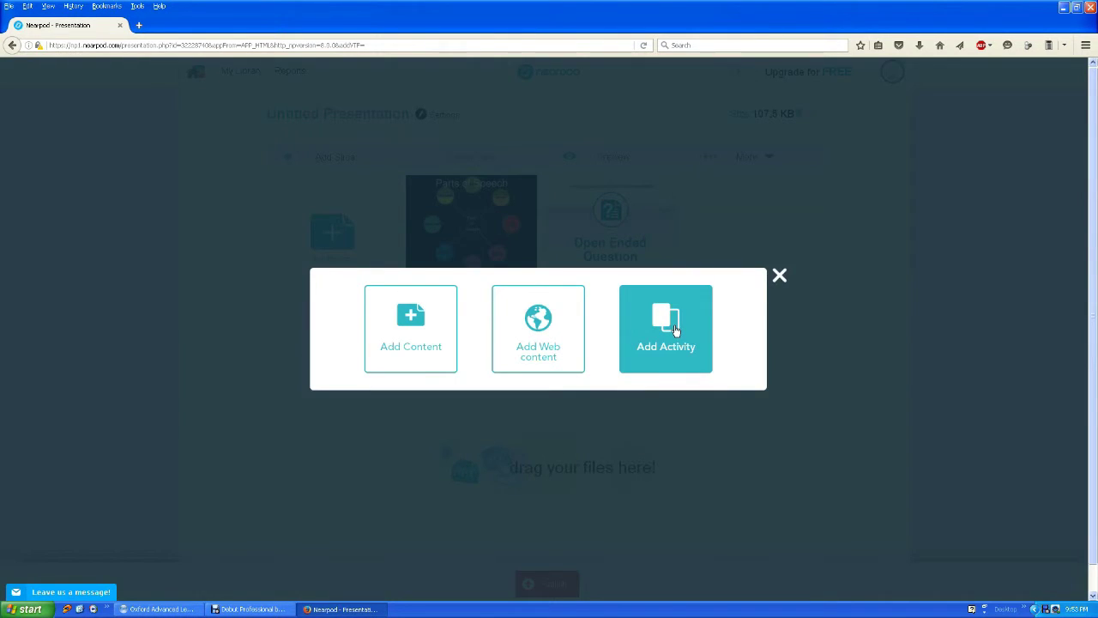
Add the 'Articles' quiz with 'a' and 'the' marked correct for questions 1 and 2, and save.
left_click(675, 317)
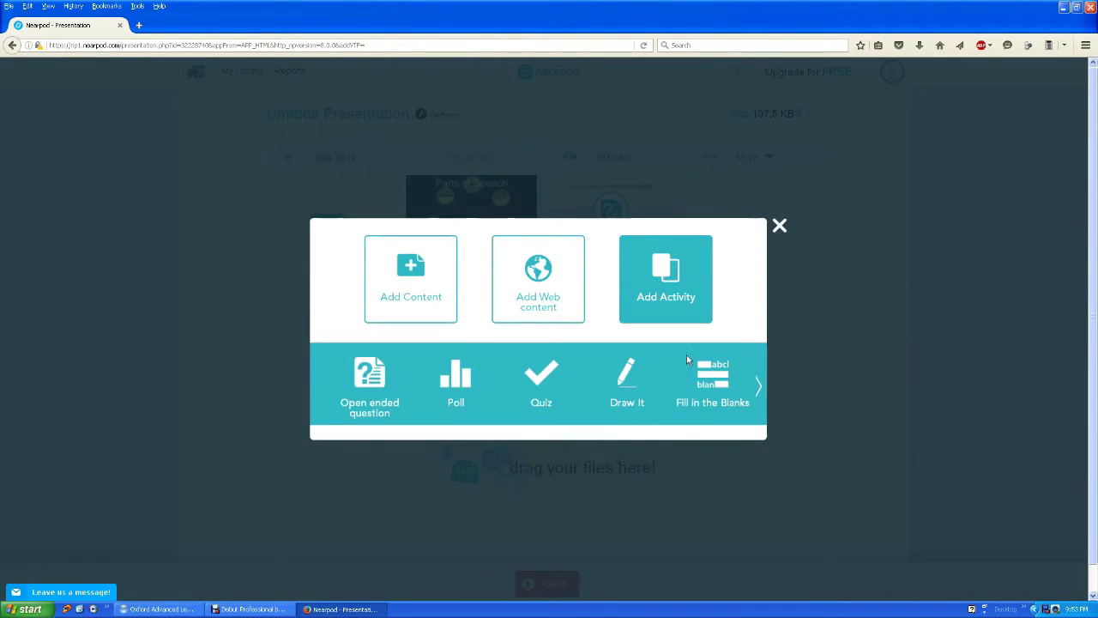
left_click(528, 383)
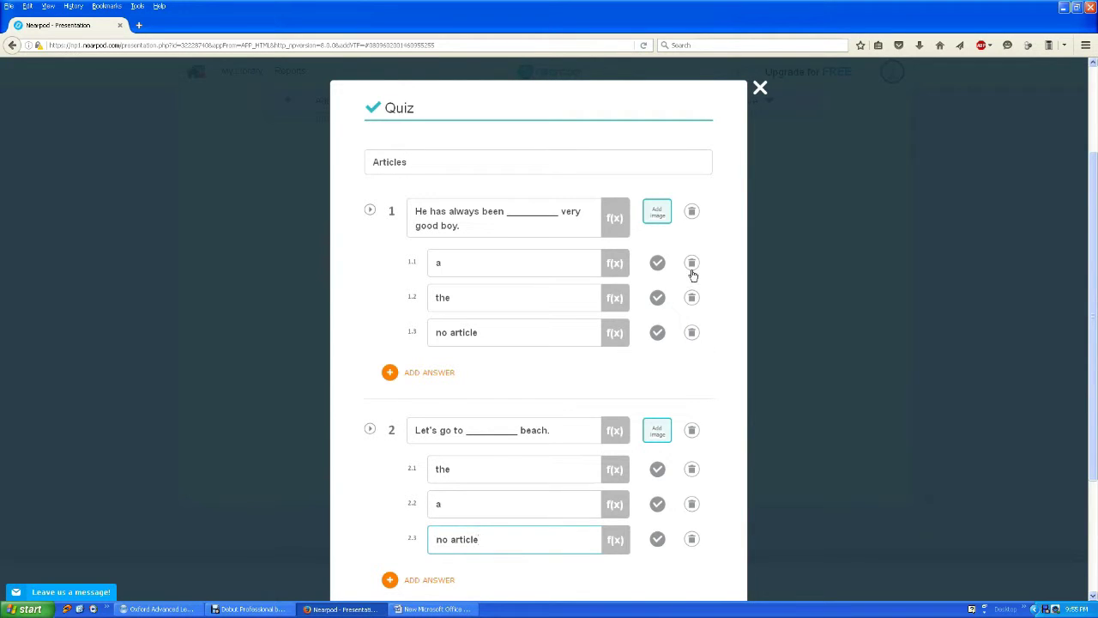
left_click(657, 262)
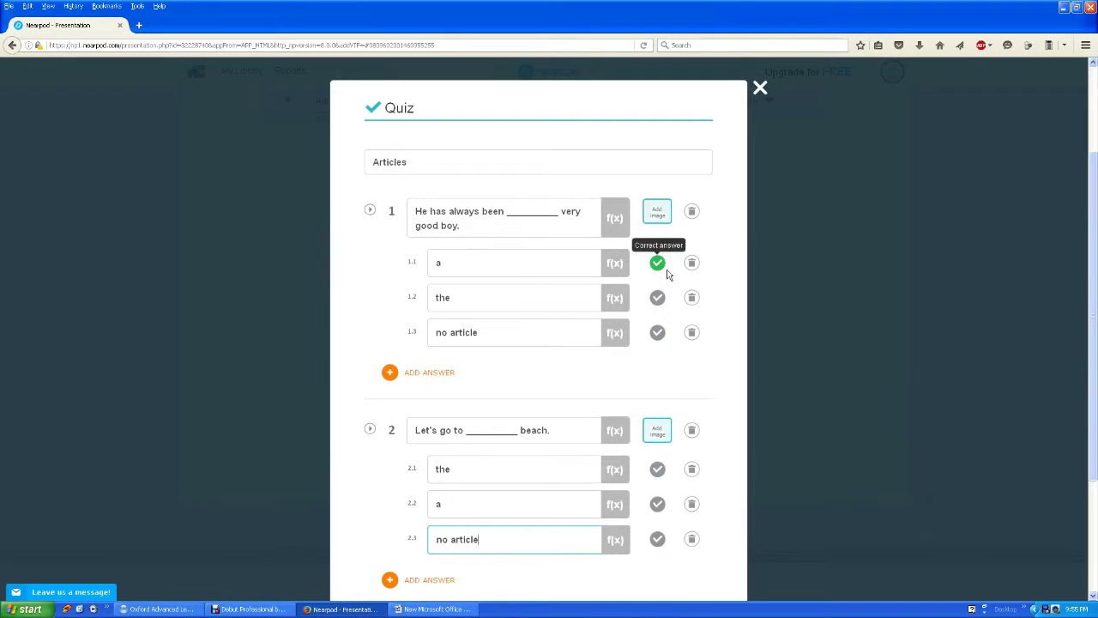
left_click(658, 262)
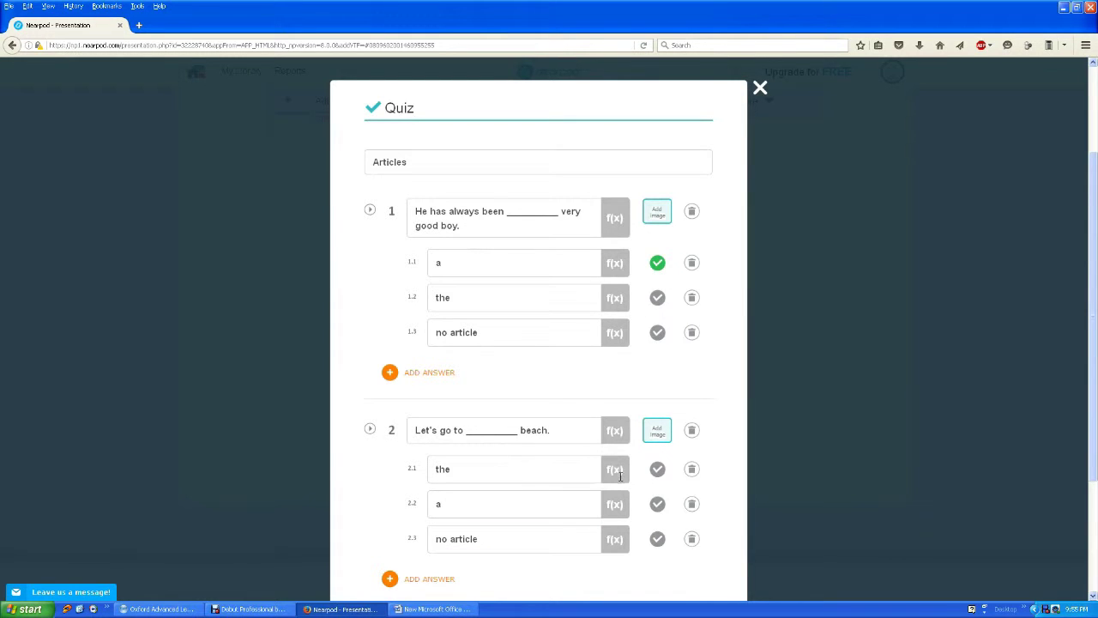
left_click(657, 469)
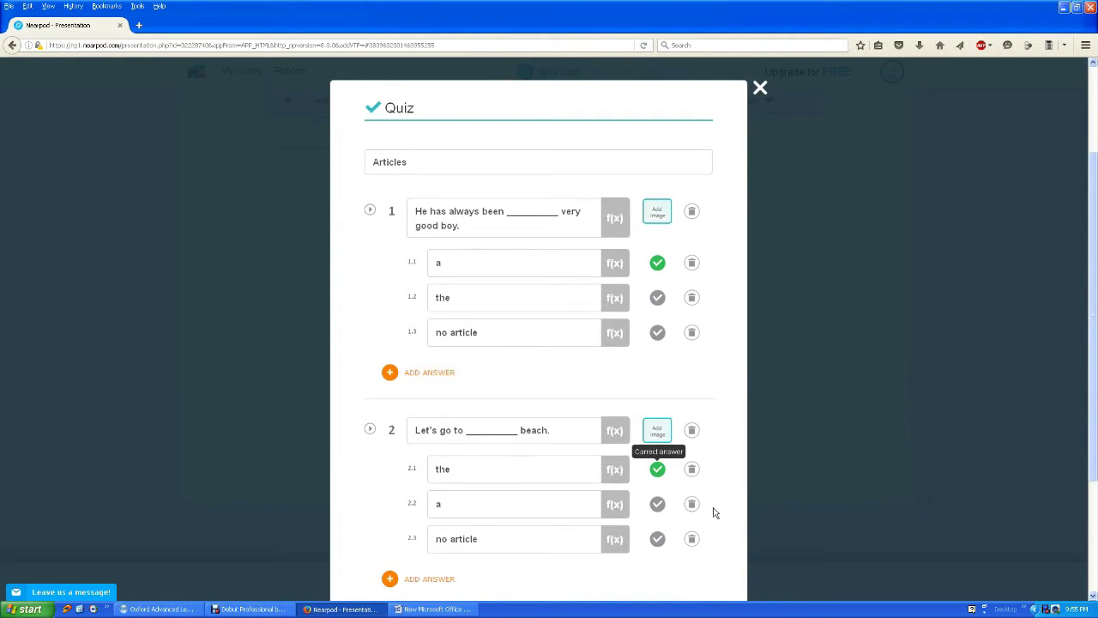
scroll(713, 510, "down", 2)
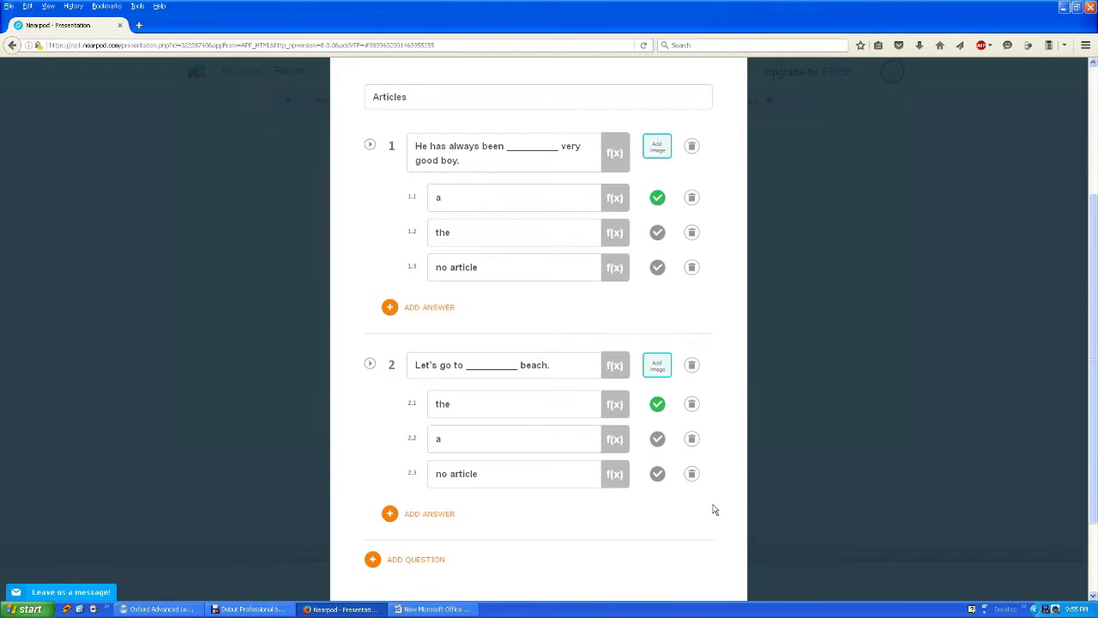
scroll(689, 532, "down", 2)
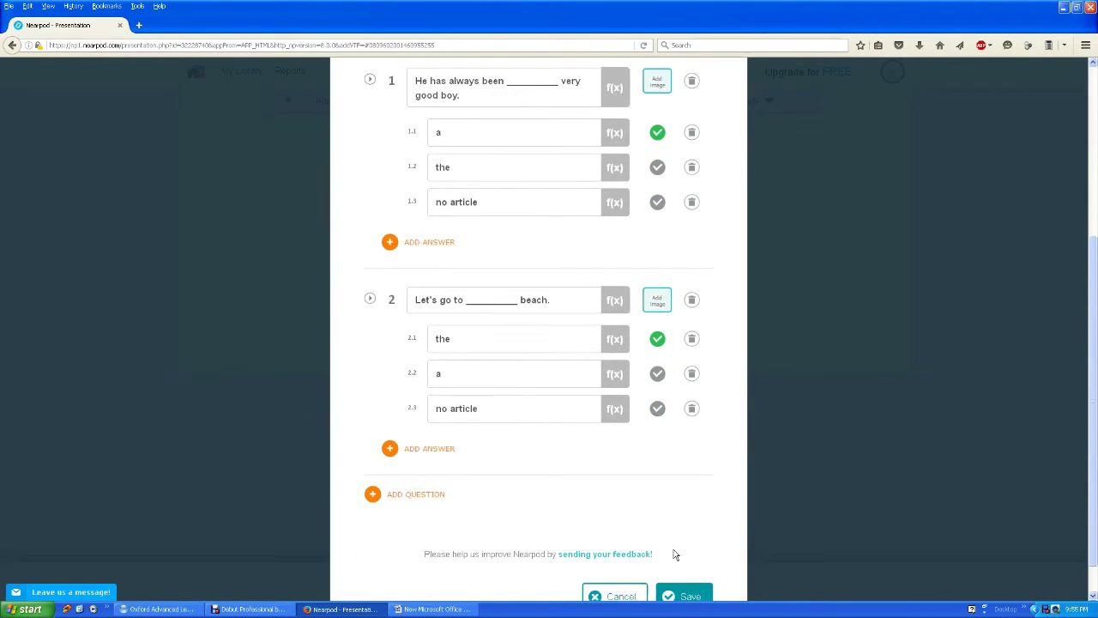
scroll(674, 554, "down", 1)
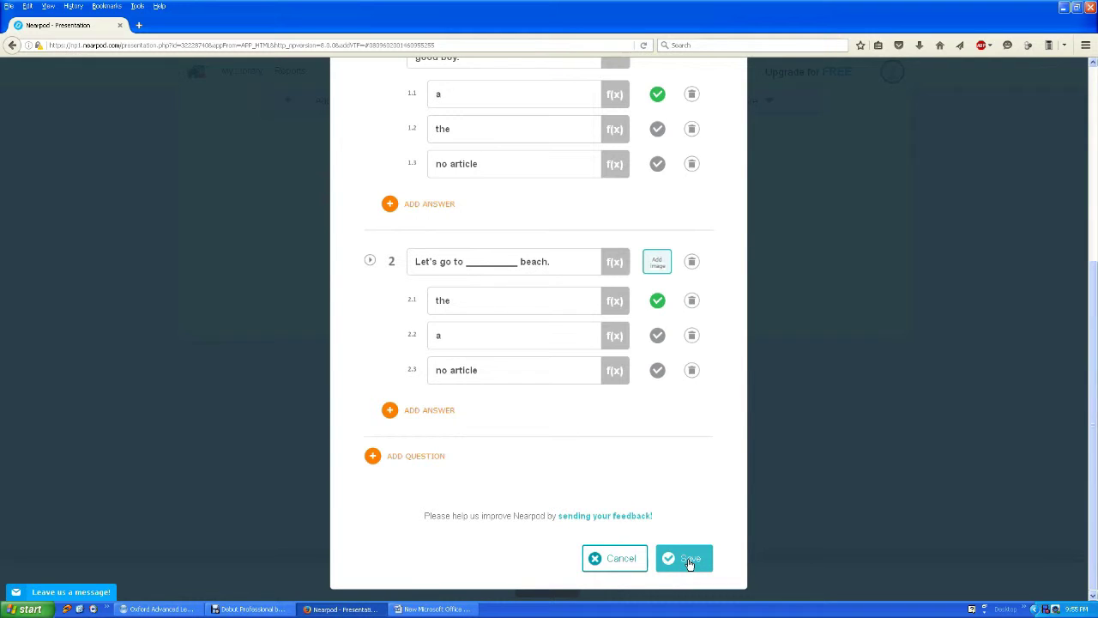
left_click(690, 562)
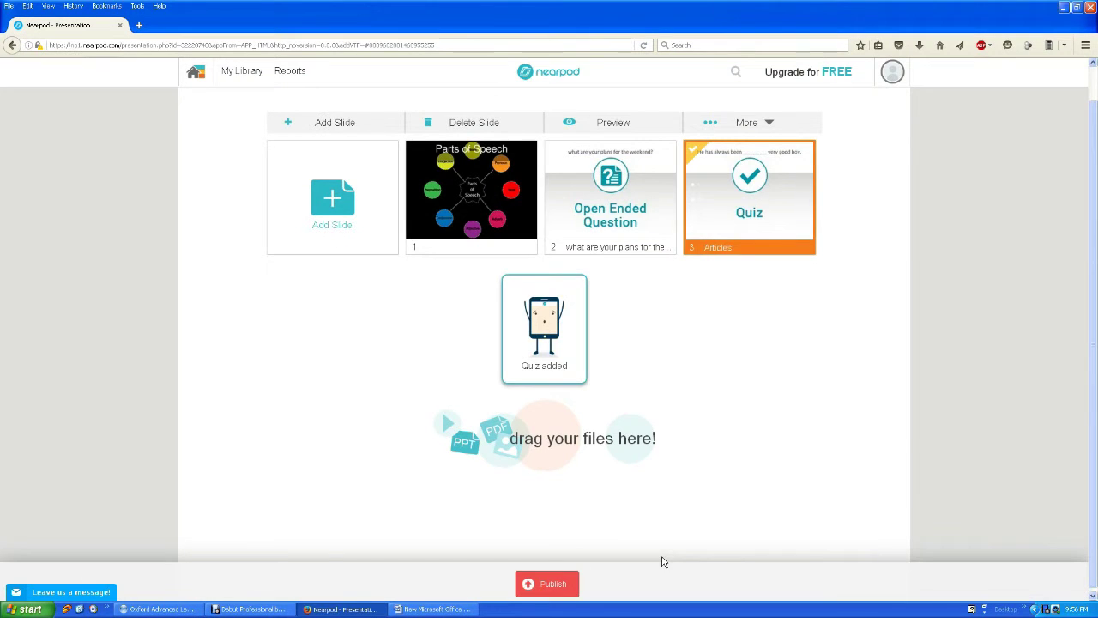
left_click(356, 228)
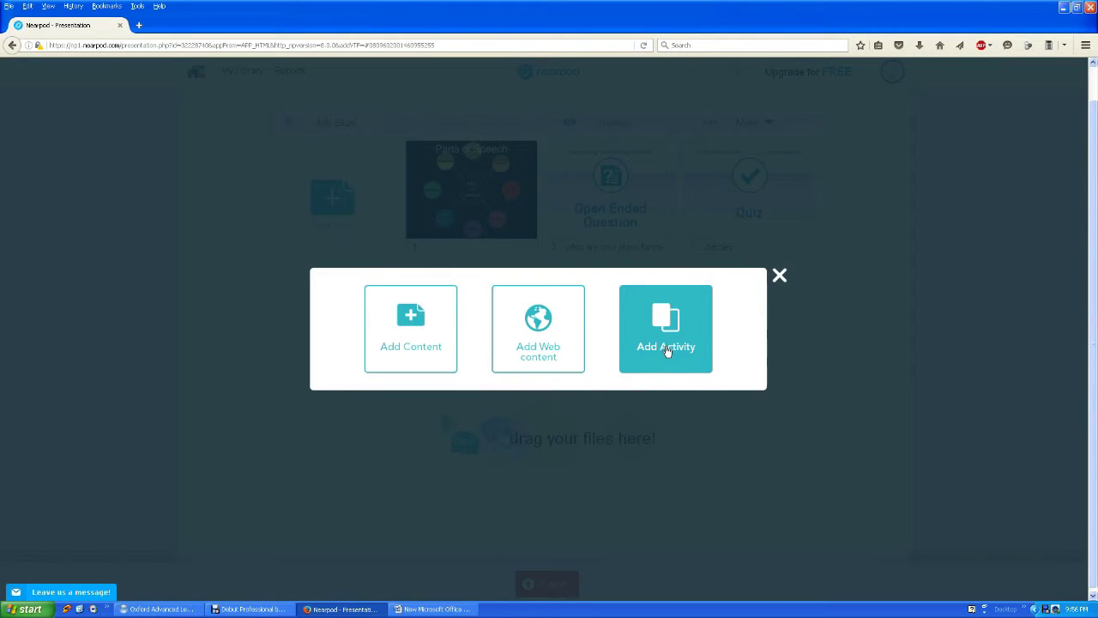
left_click(666, 353)
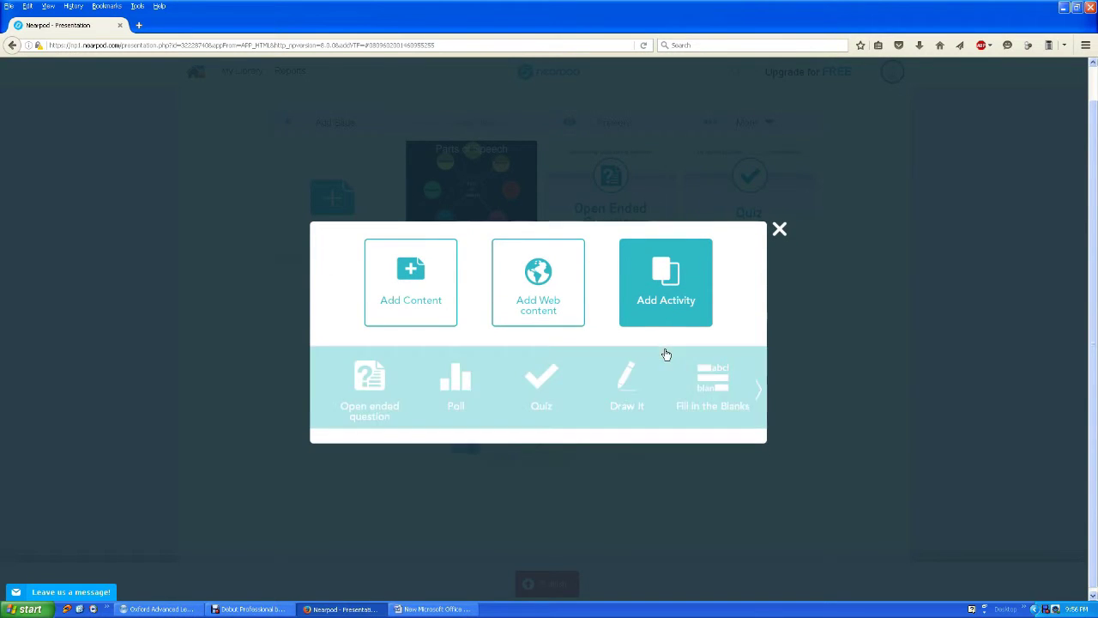
left_click(626, 392)
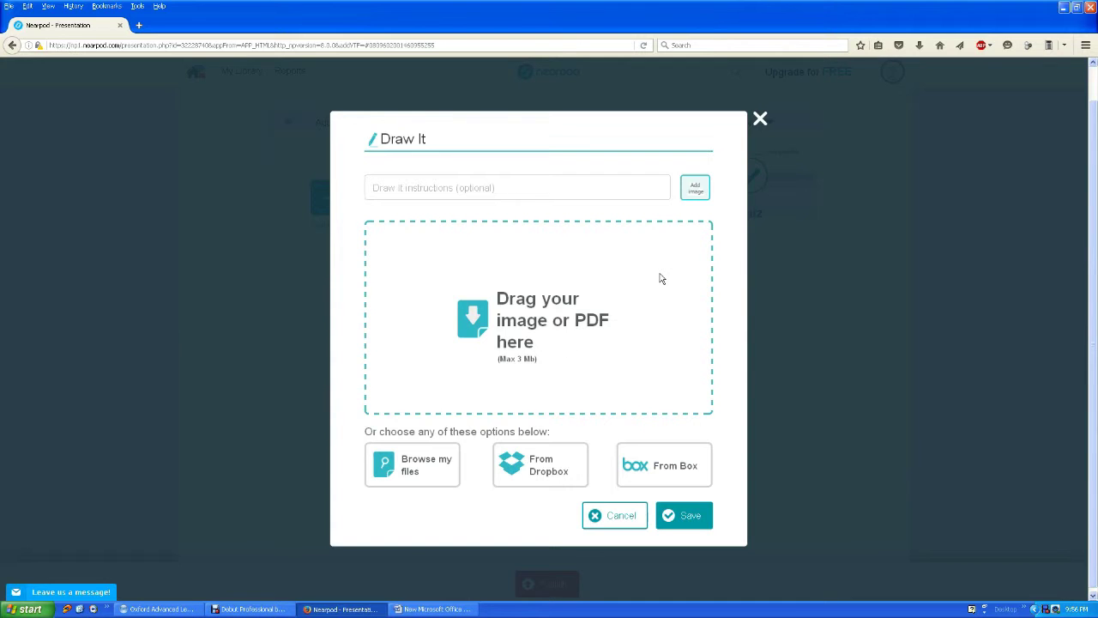
left_click(759, 119)
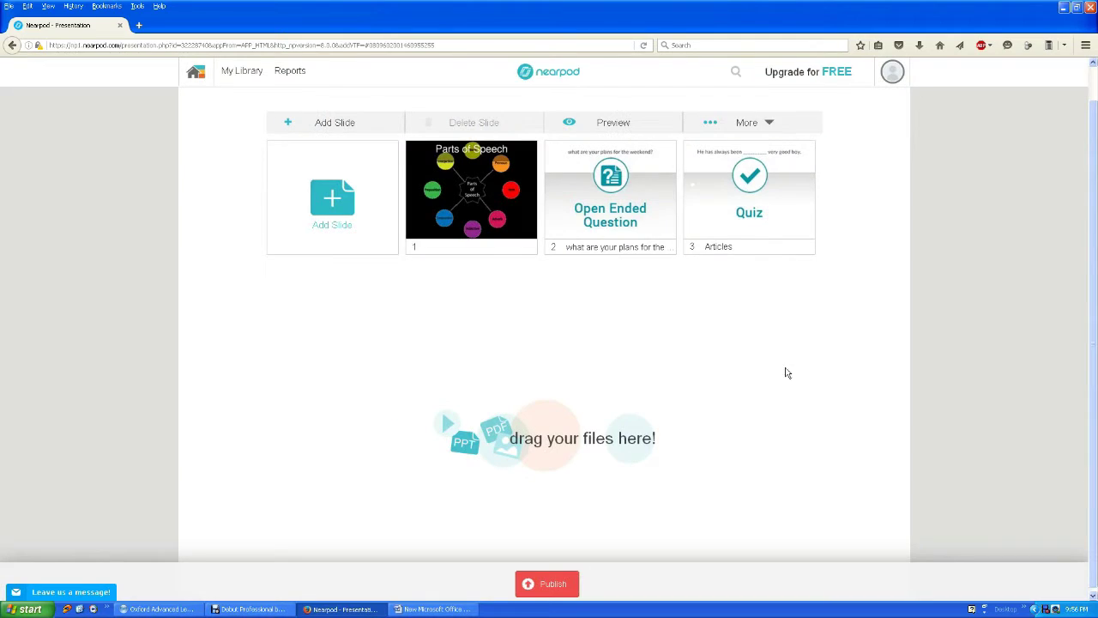
Rename the lesson from Untitled Presentation to 'ESL'.
scroll(771, 350, "up", 1)
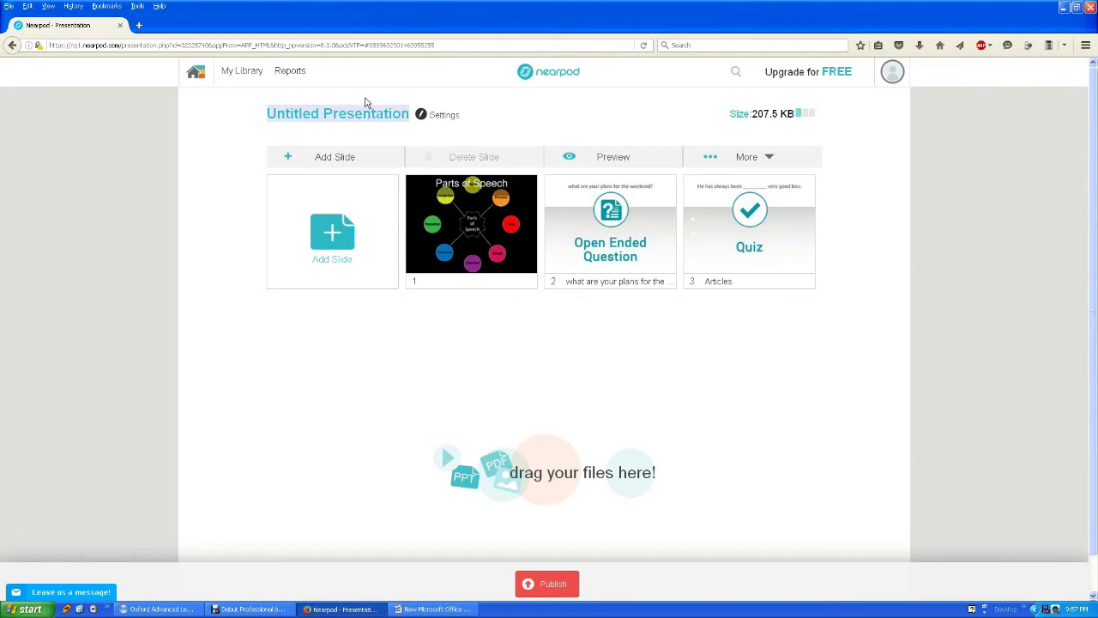
left_click(407, 114)
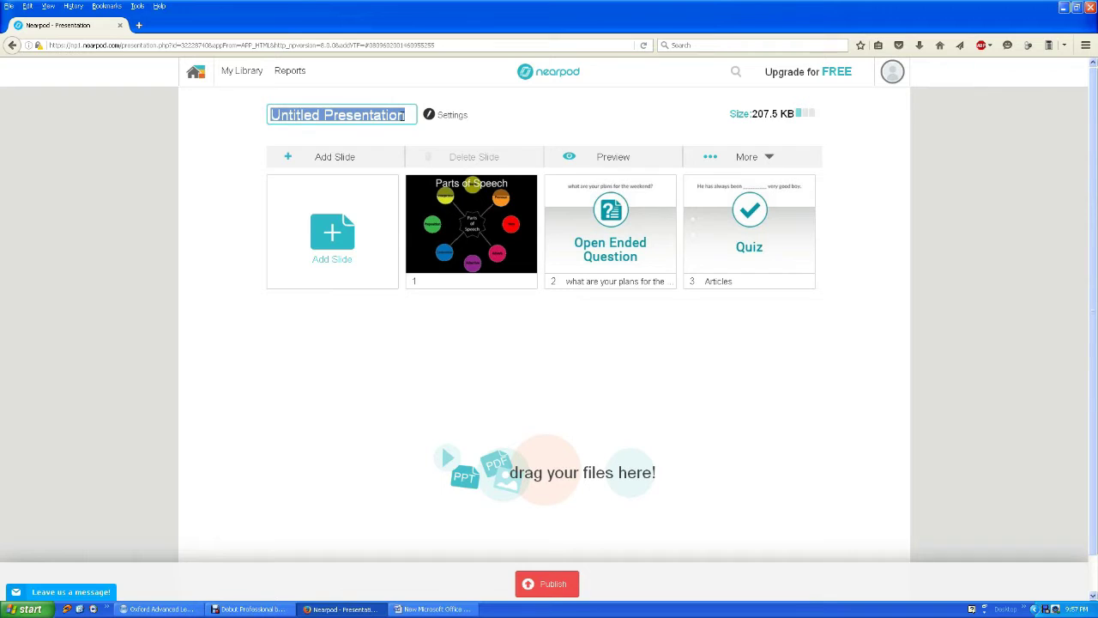
type("ESL")
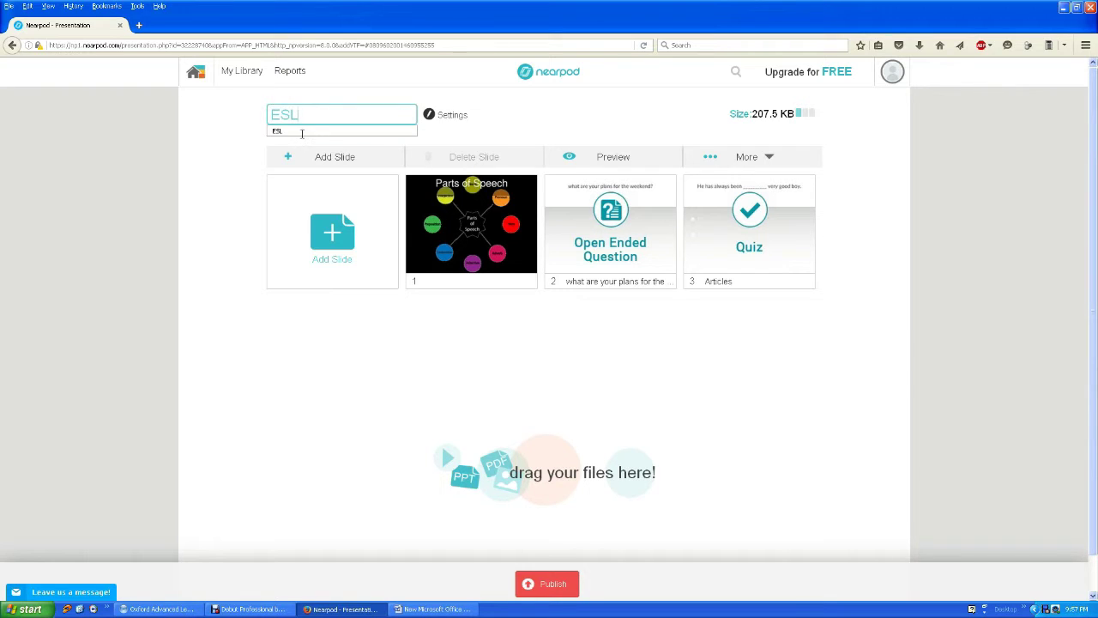
left_click(241, 127)
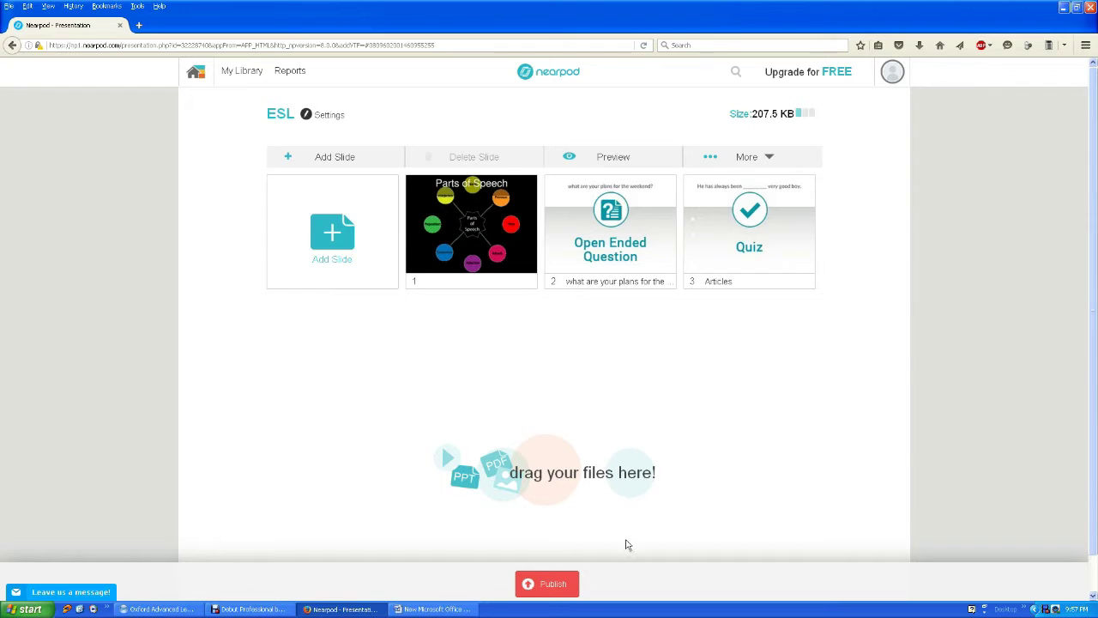
scroll(624, 544, "down", 1)
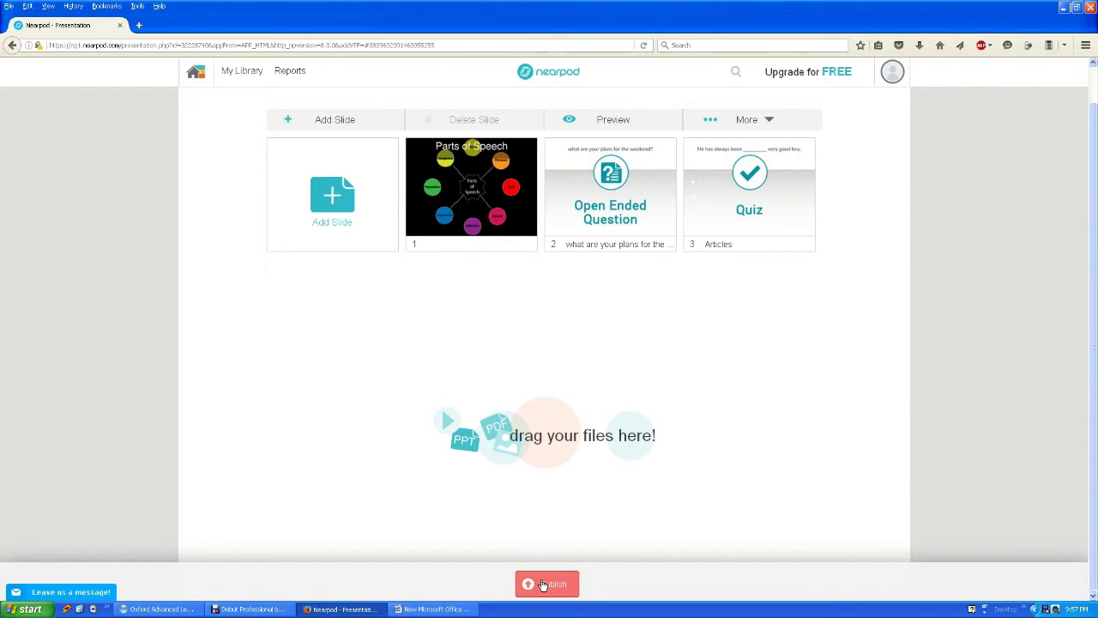
Publish the ESL lesson with grade Other and subject English Language Arts.
left_click(542, 585)
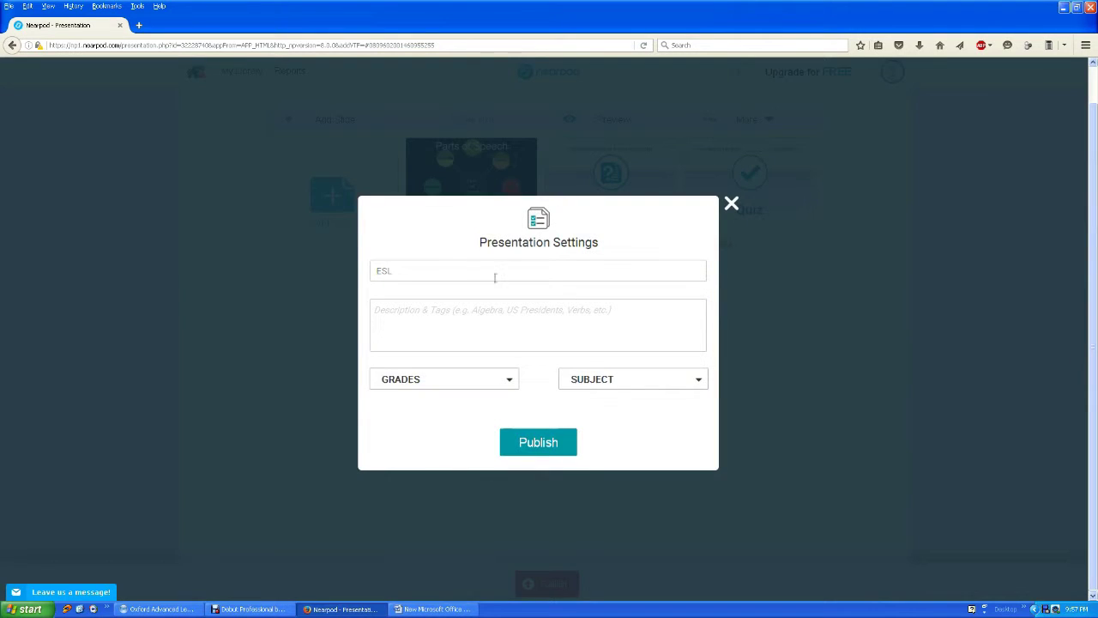
left_click(404, 325)
left_click(507, 382)
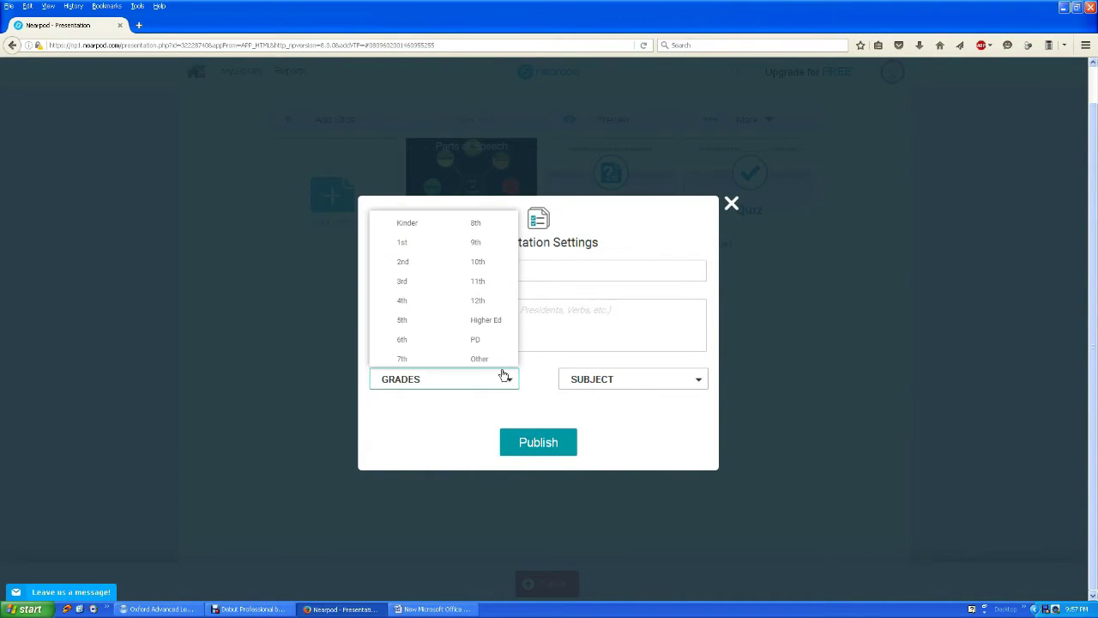
left_click(478, 359)
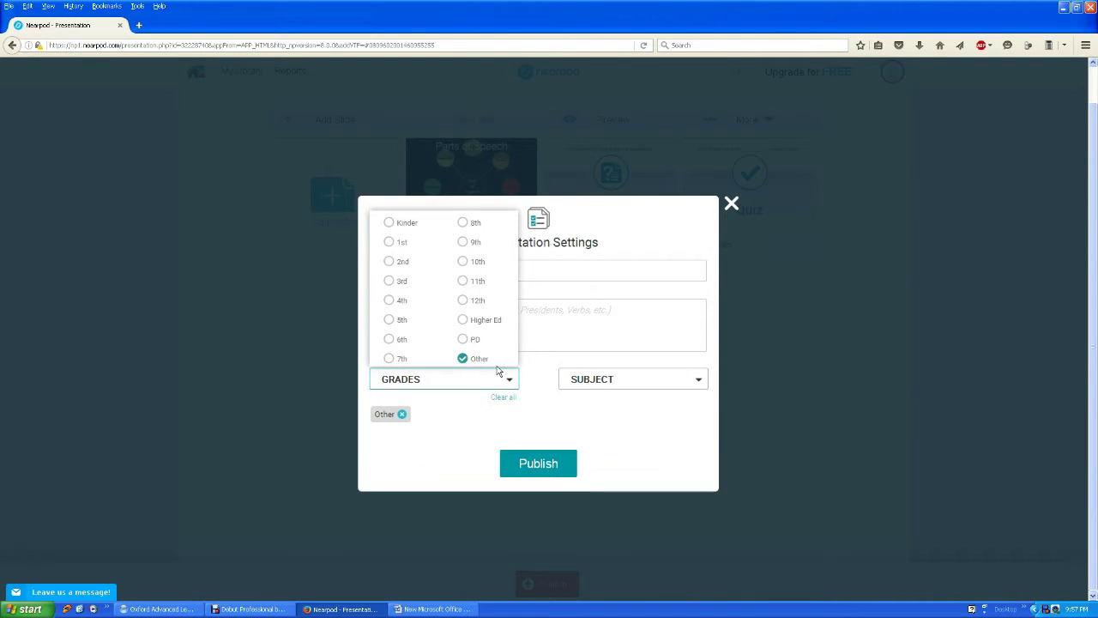
left_click(657, 380)
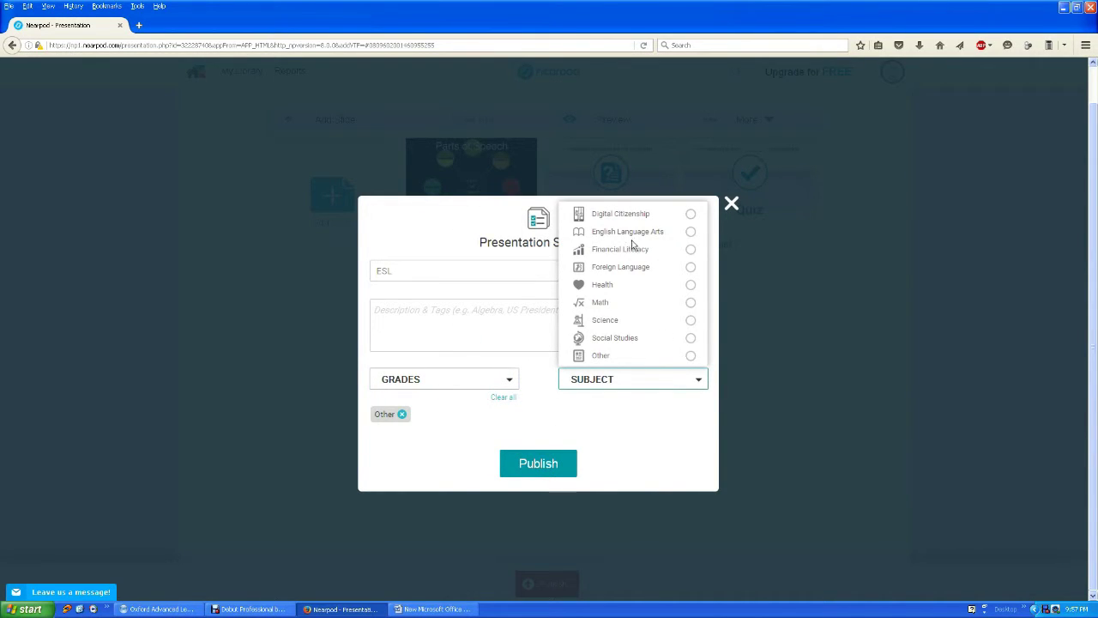
left_click(689, 233)
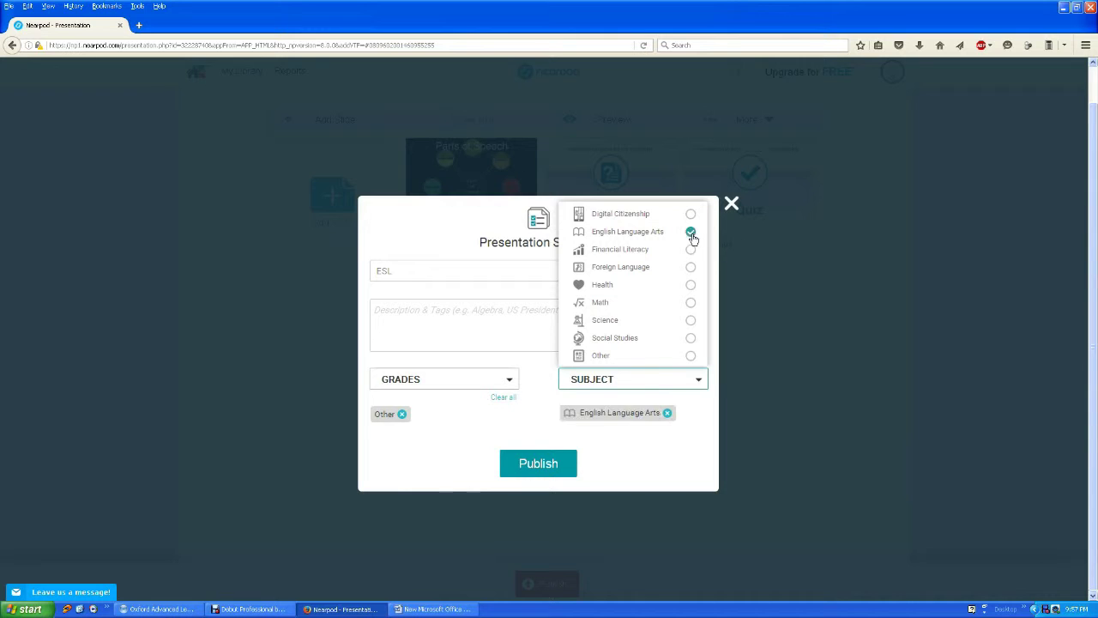
left_click(537, 470)
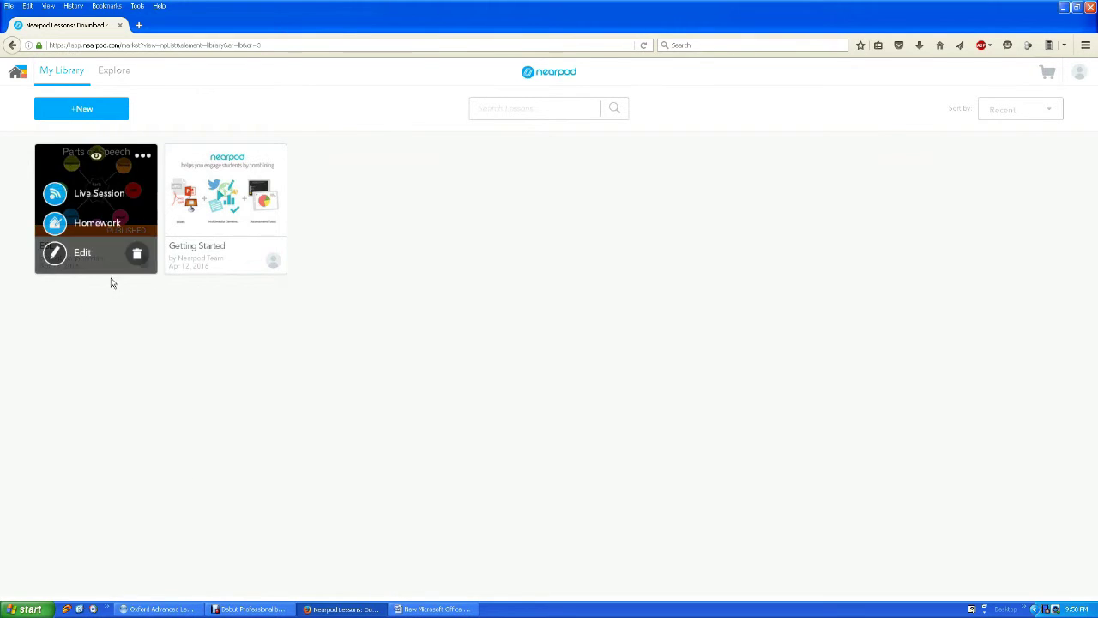
Launch the ESL lesson as a live session, copy its join PIN, and open a new browser tab.
mouse_move(90, 210)
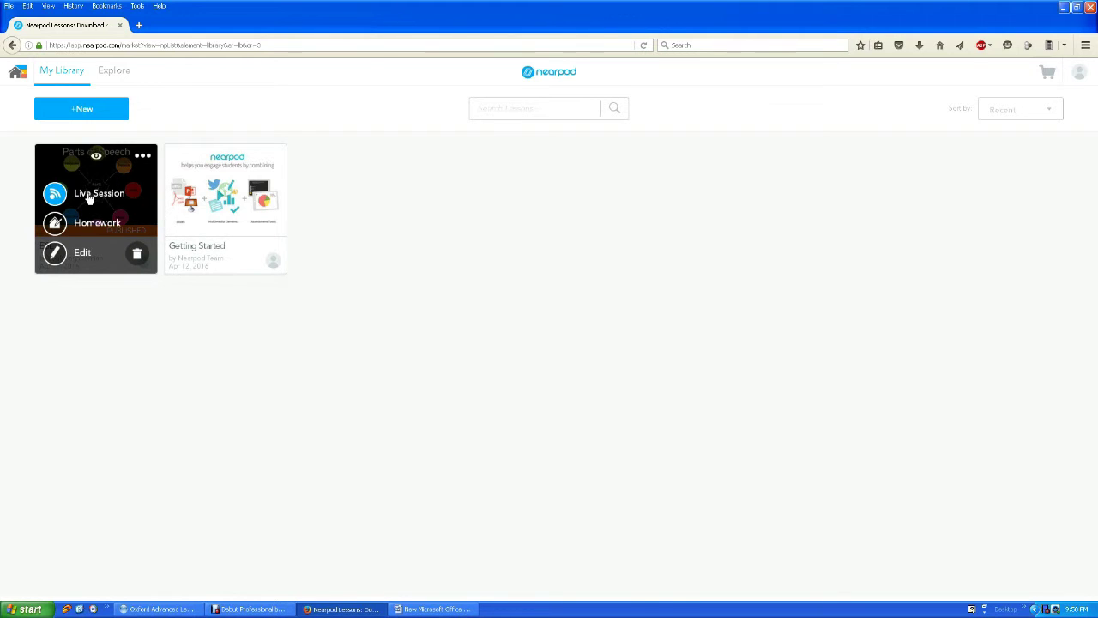
left_click(89, 198)
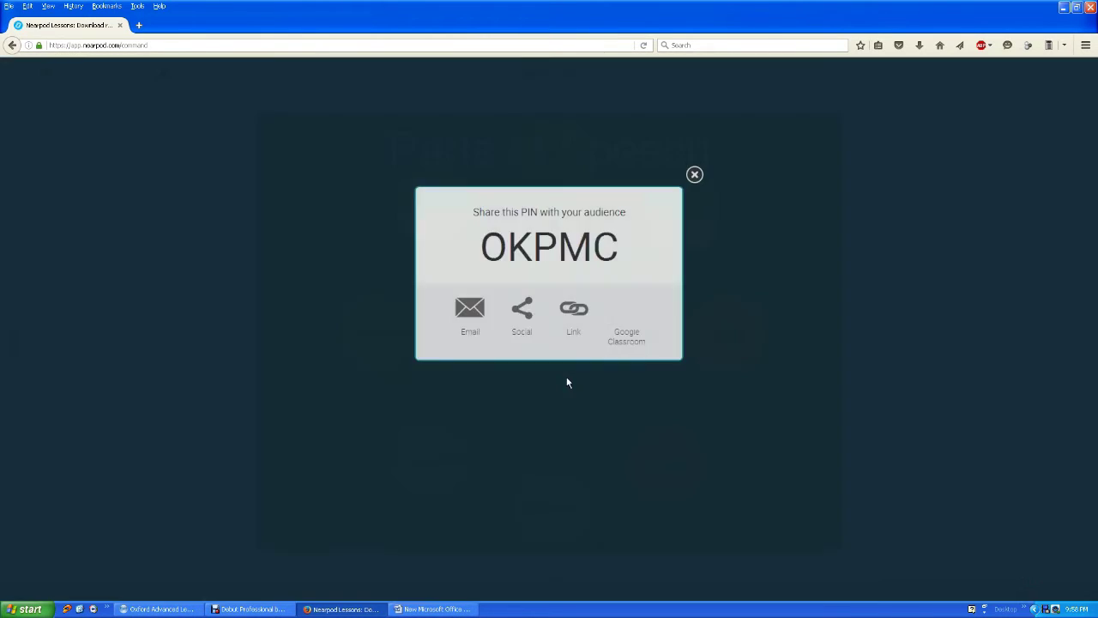
double_click(620, 251)
key("ctrl+c")
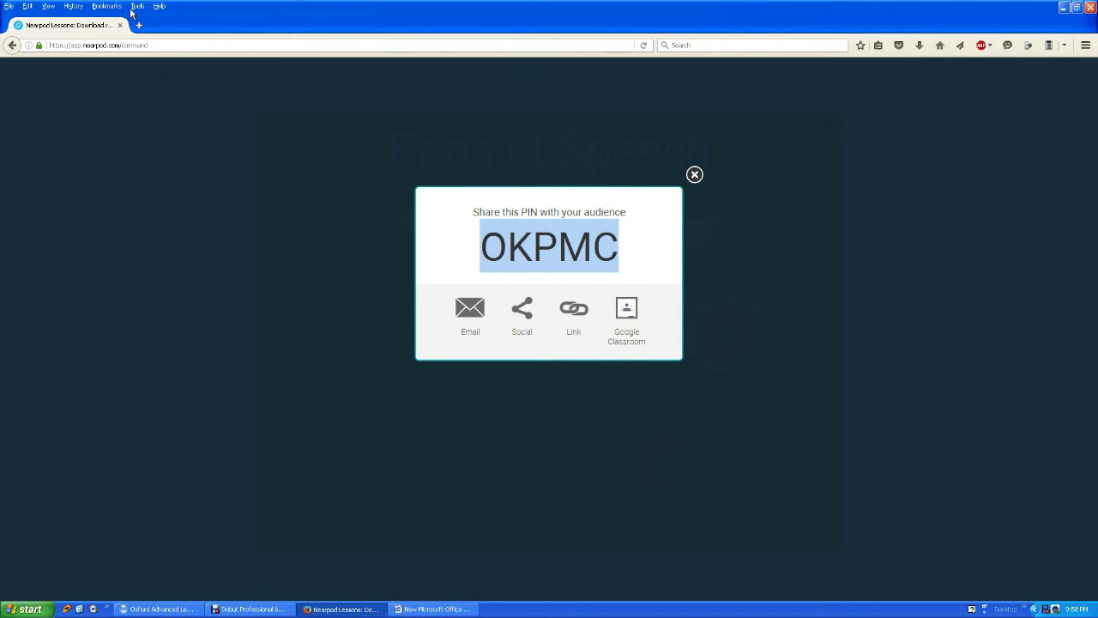
key("ctrl+t")
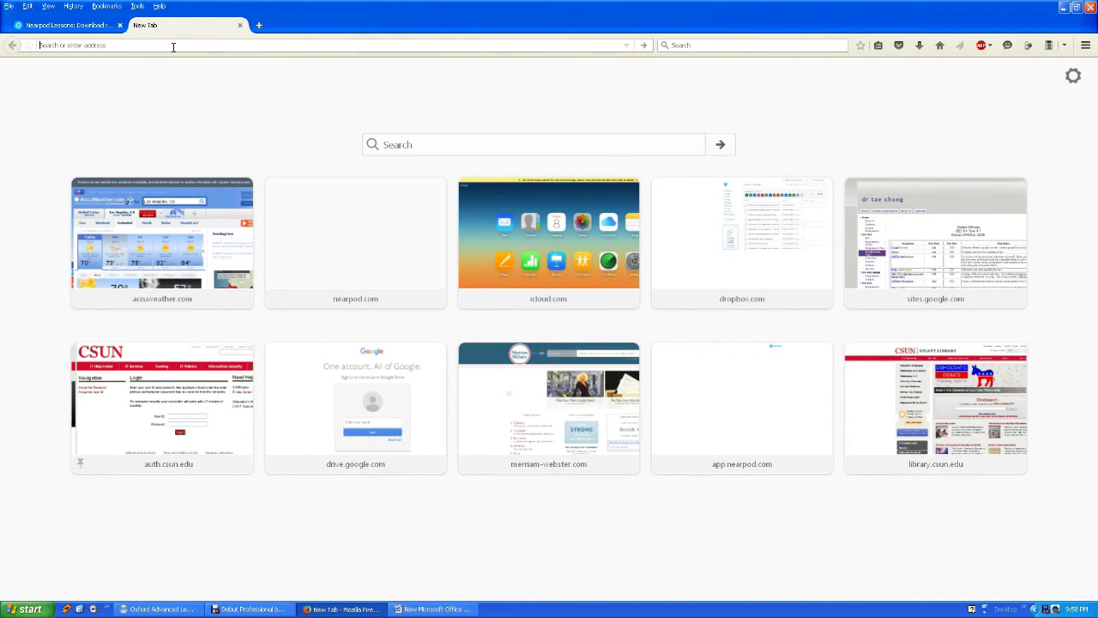
Go to nearpod.com and join the session by pasting the copied PIN.
type("nearpod.com/")
key("Return")
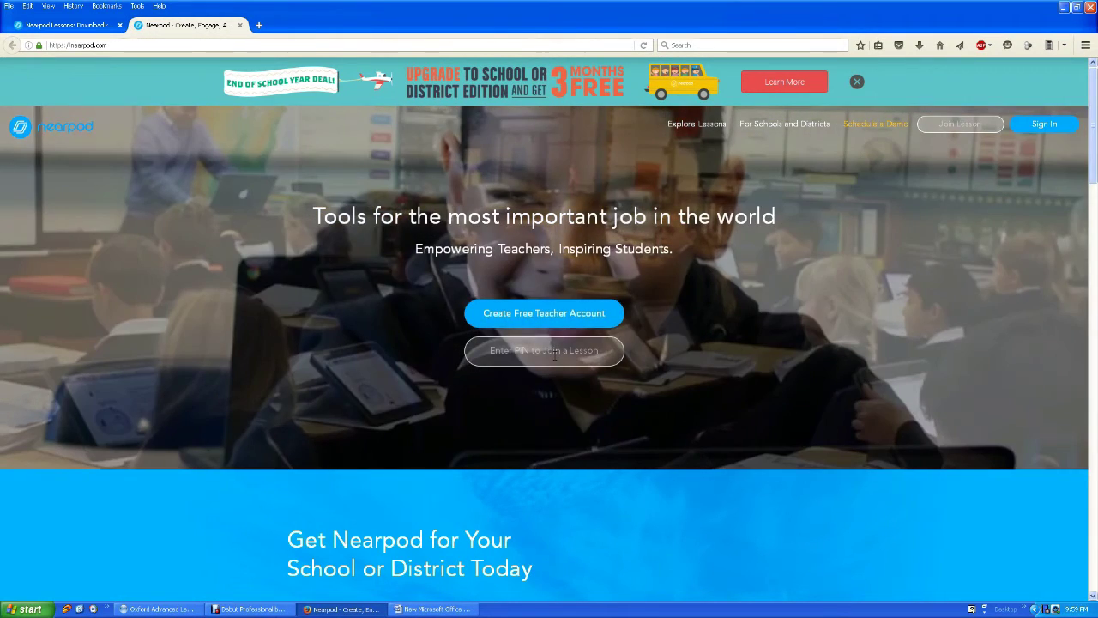
left_click(543, 350)
key("ctrl+Tab")
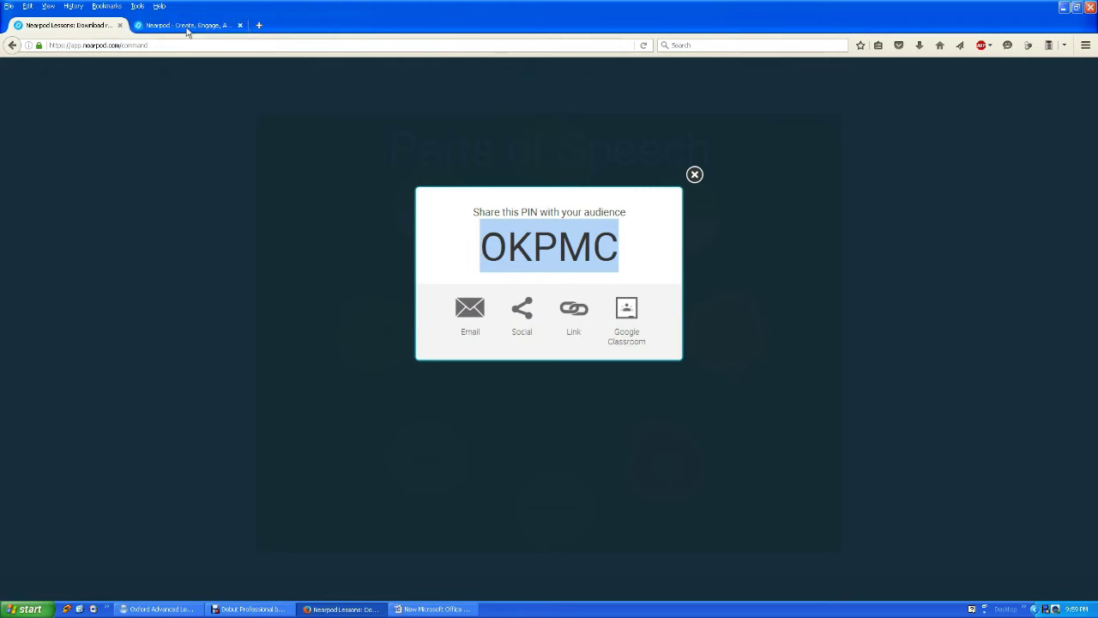
key("ctrl+Tab")
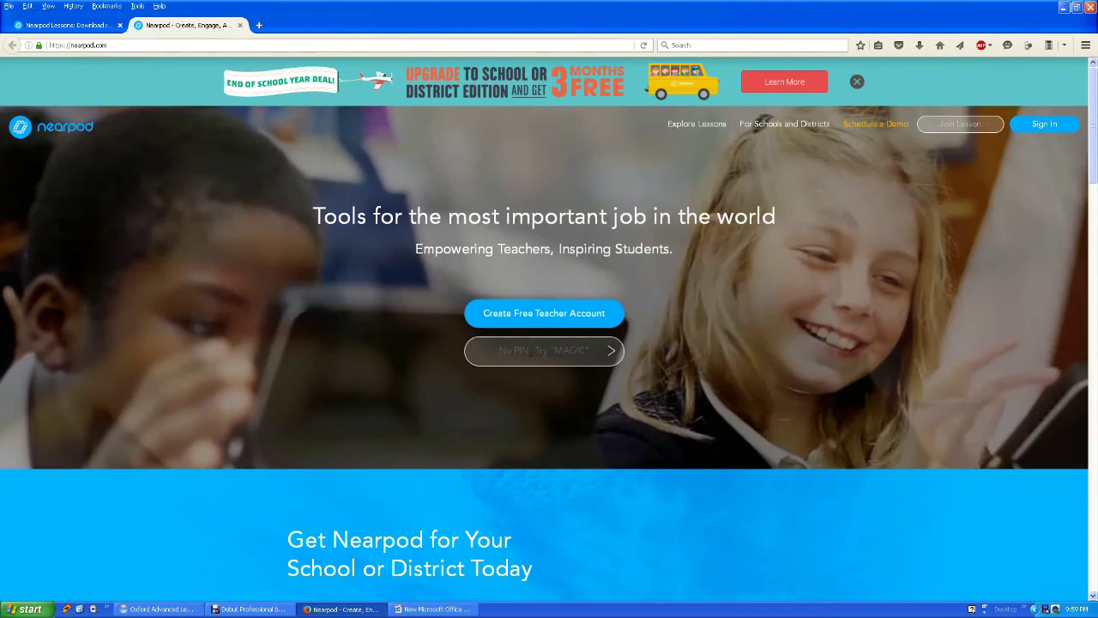
key("ctrl+v")
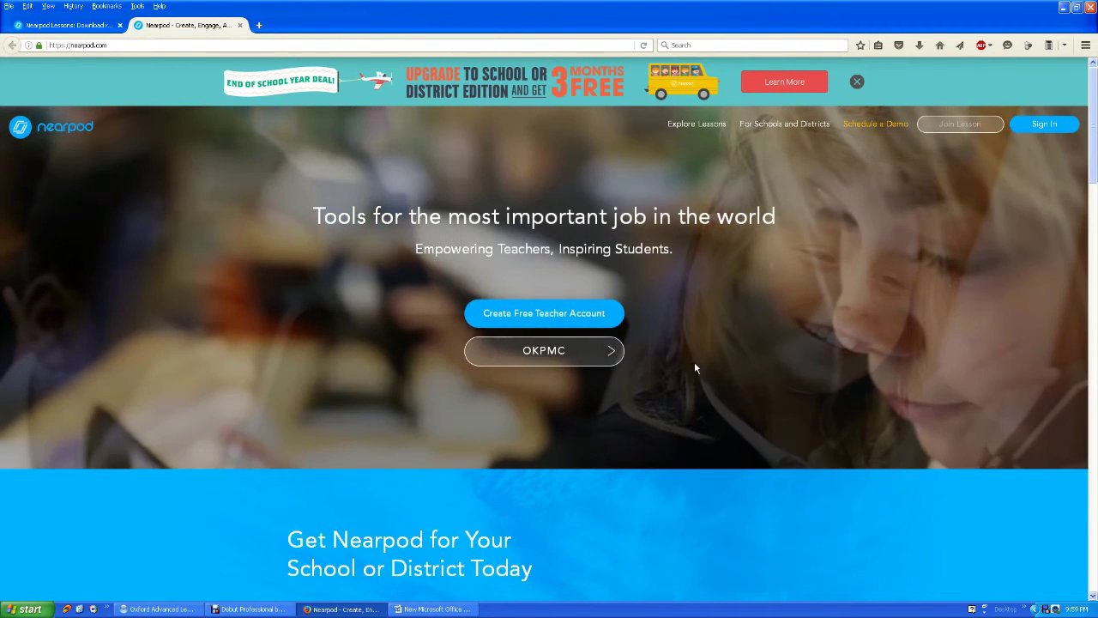
key("Return")
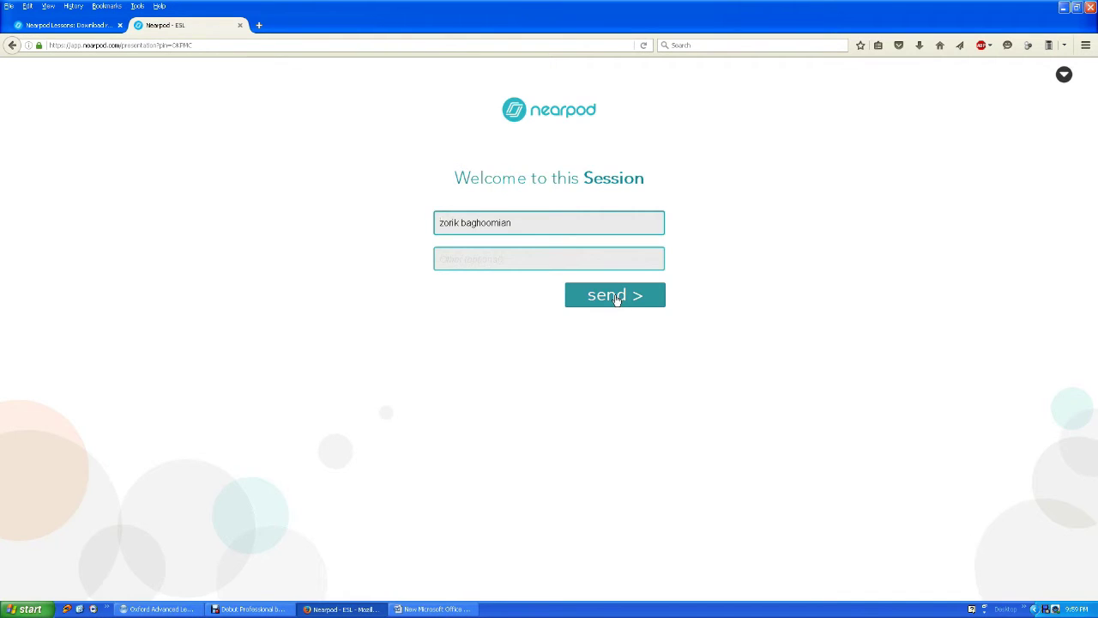
Join the session as the student and dismiss the teacher's share-PIN dialog.
left_click(615, 299)
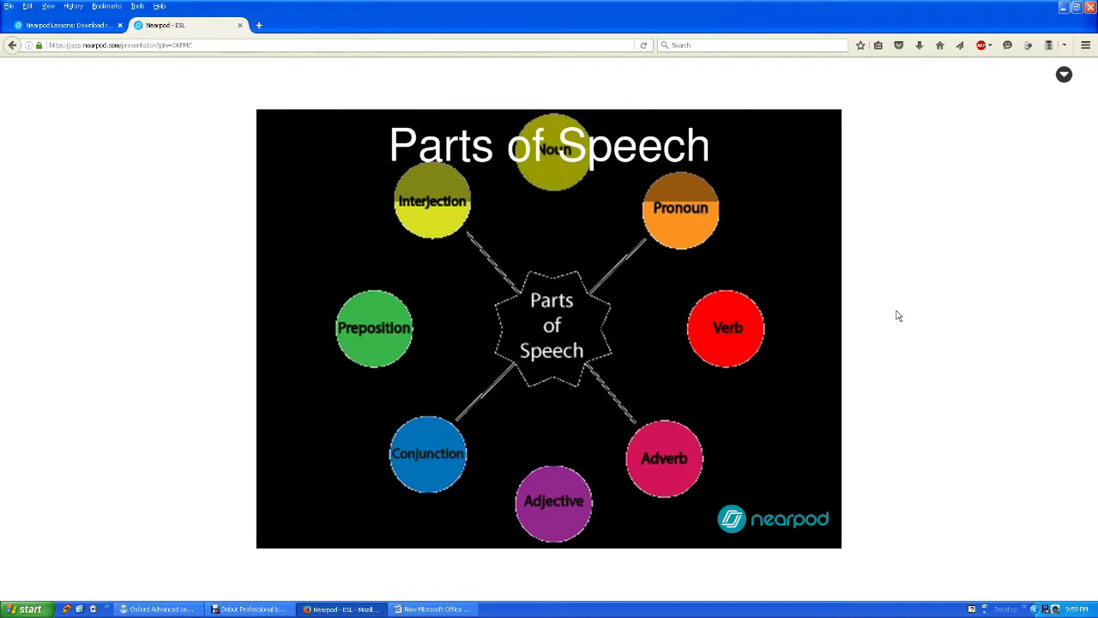
left_click(78, 25)
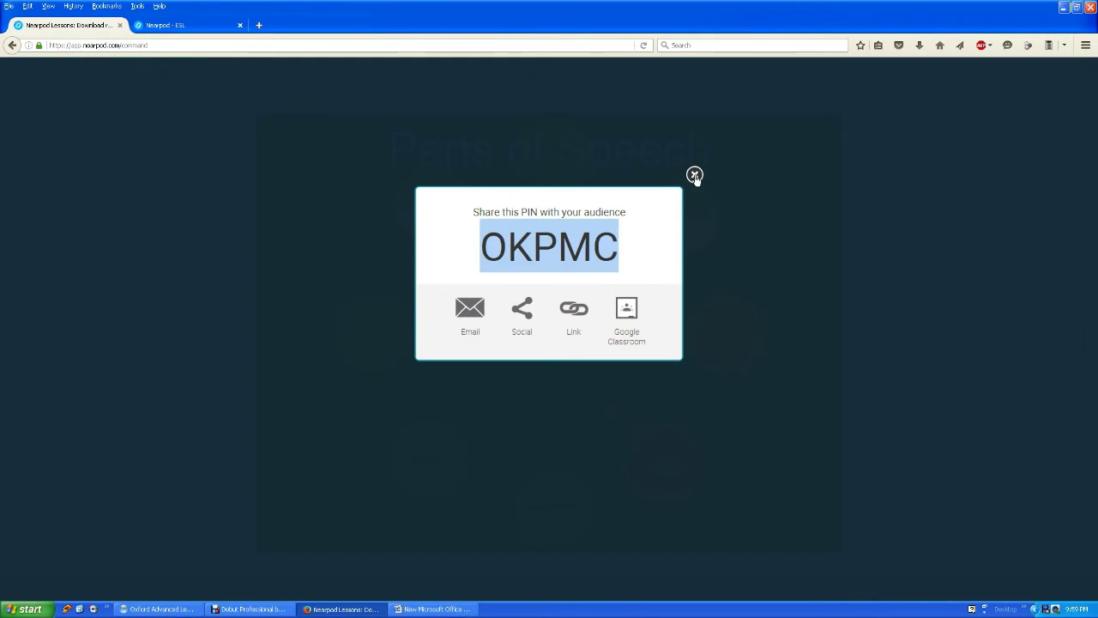
left_click(355, 249)
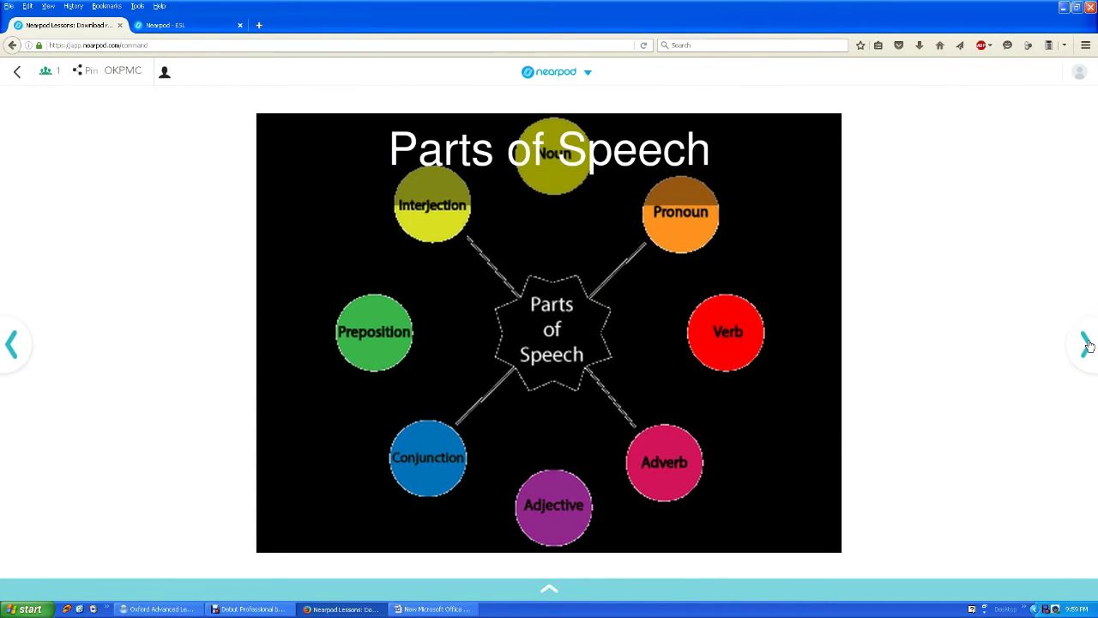
Advance the teacher's lesson two slides to the Articles quiz and check the student's view.
left_click(1085, 344)
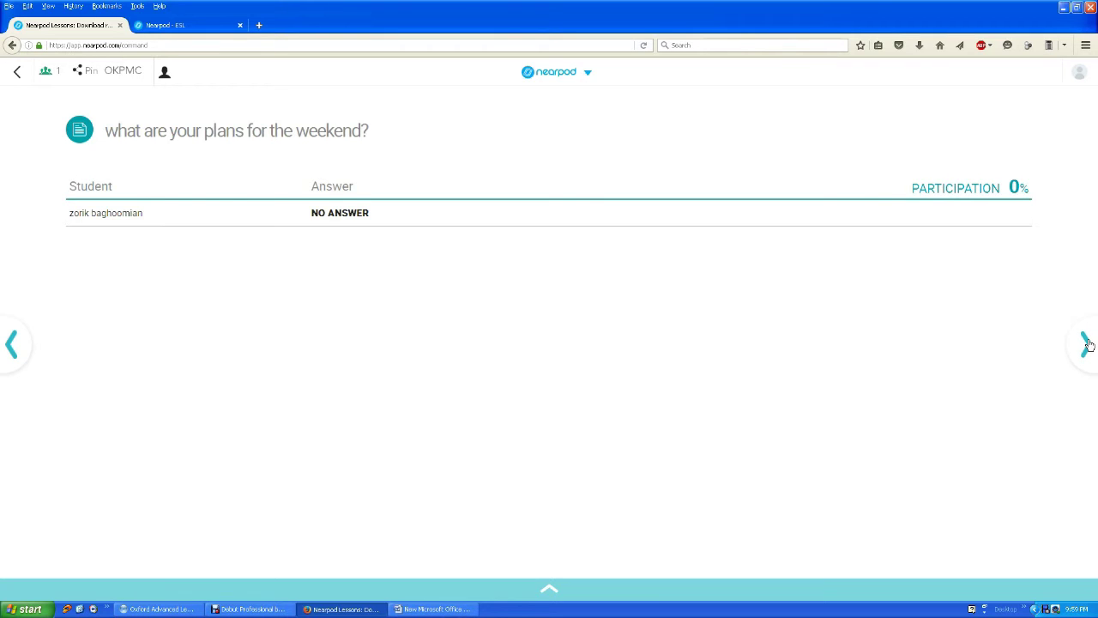
left_click(1087, 344)
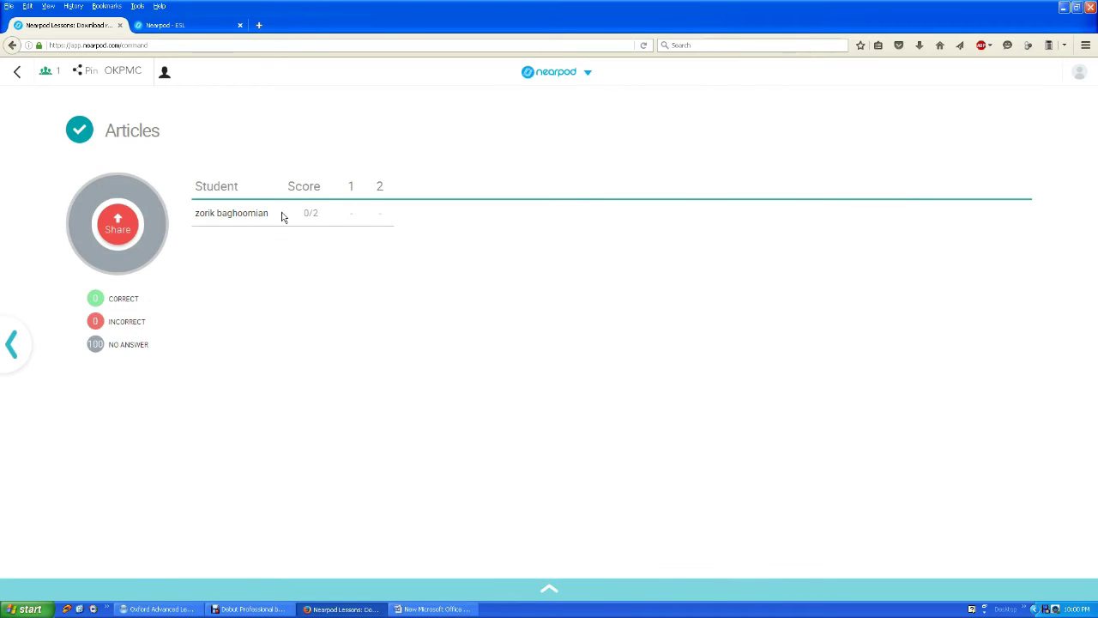
left_click(182, 25)
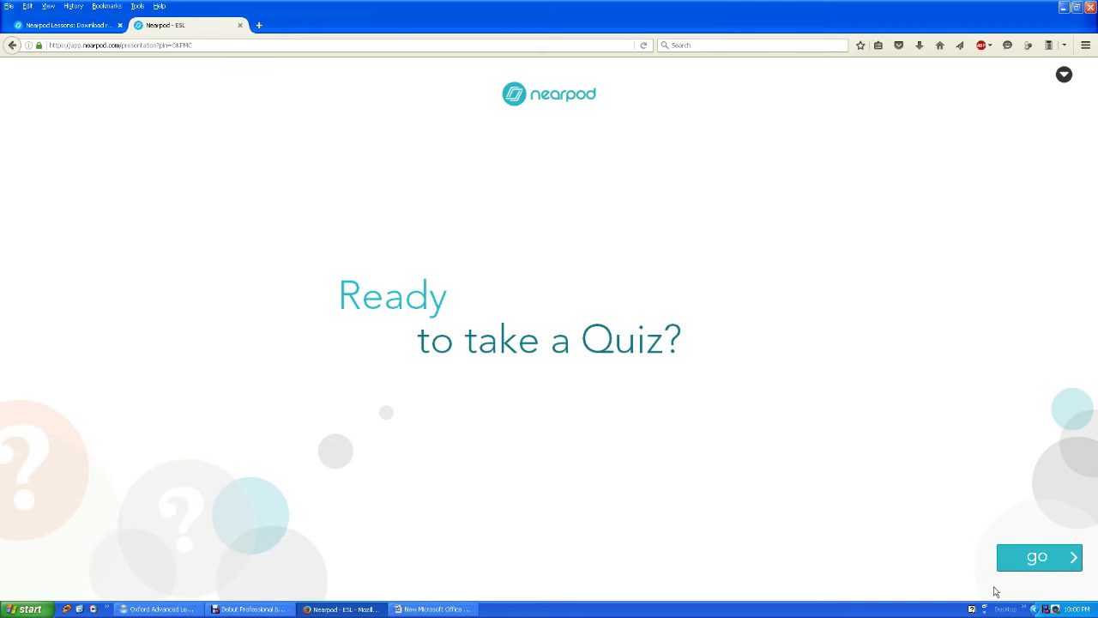
Start the Articles quiz as the student, briefly checking the teacher's results view.
left_click(1039, 563)
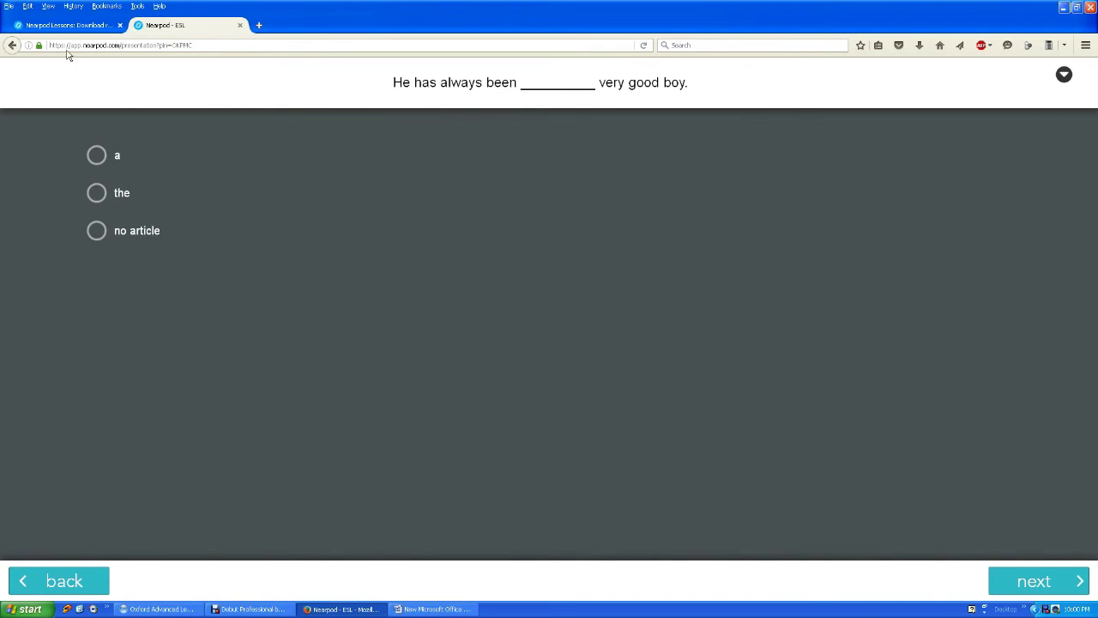
left_click(65, 25)
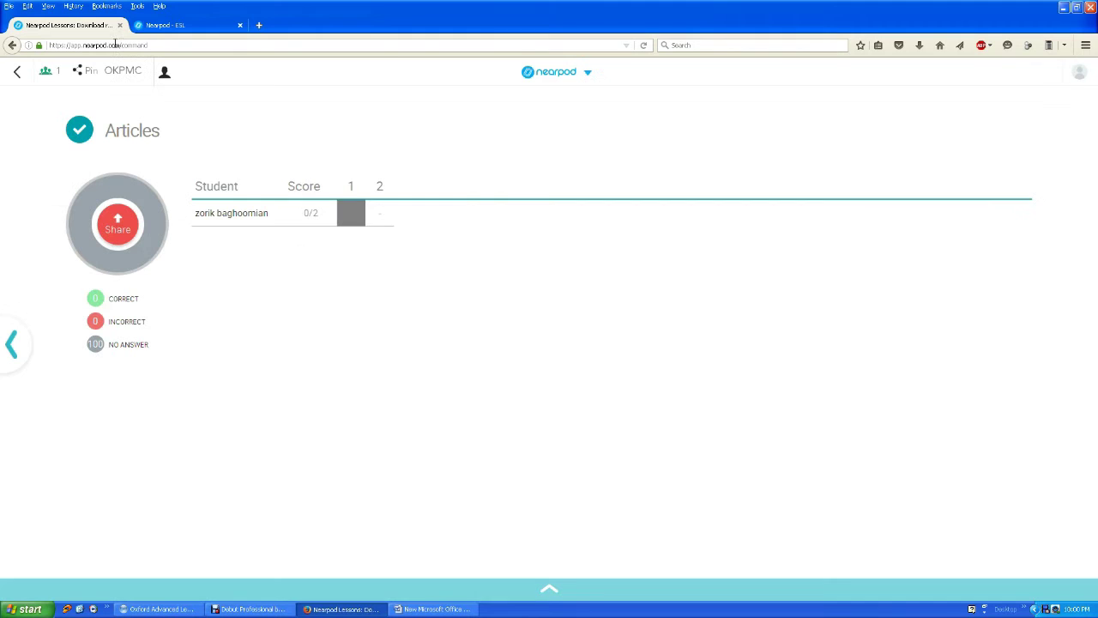
left_click(178, 25)
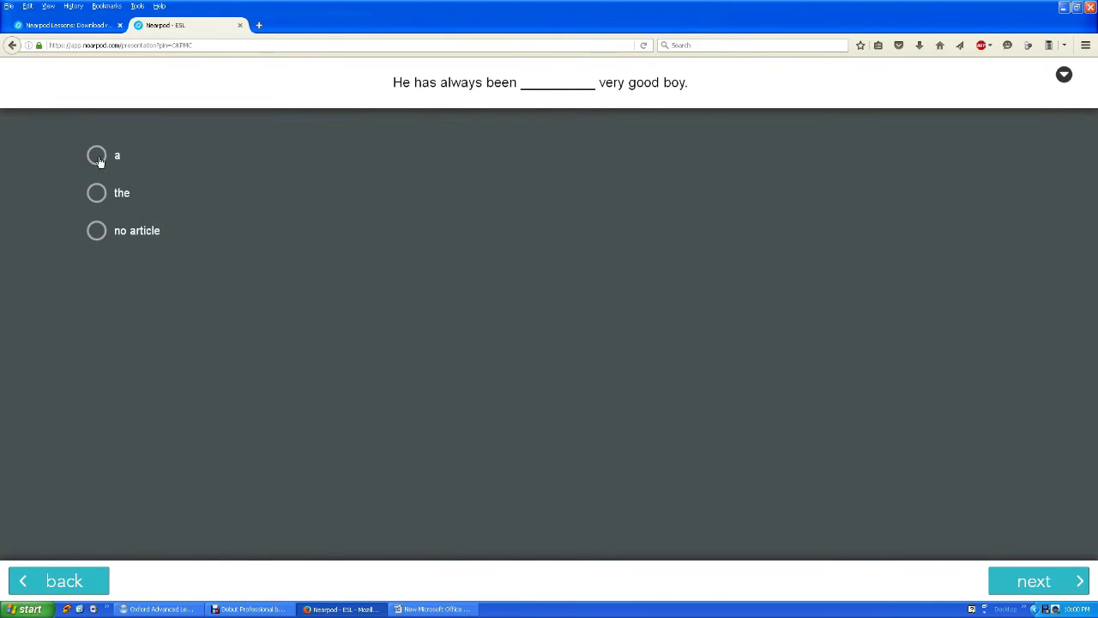
Answer 'a' and 'the', submit the quiz, and view the teacher's 2/2 results.
left_click(98, 160)
left_click(1010, 581)
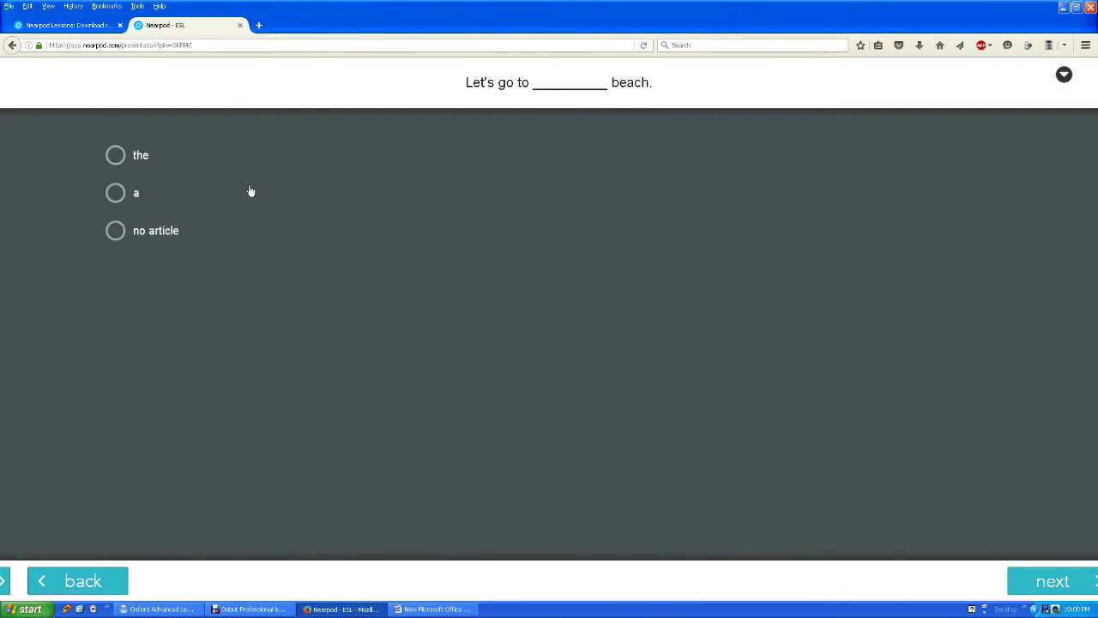
left_click(97, 157)
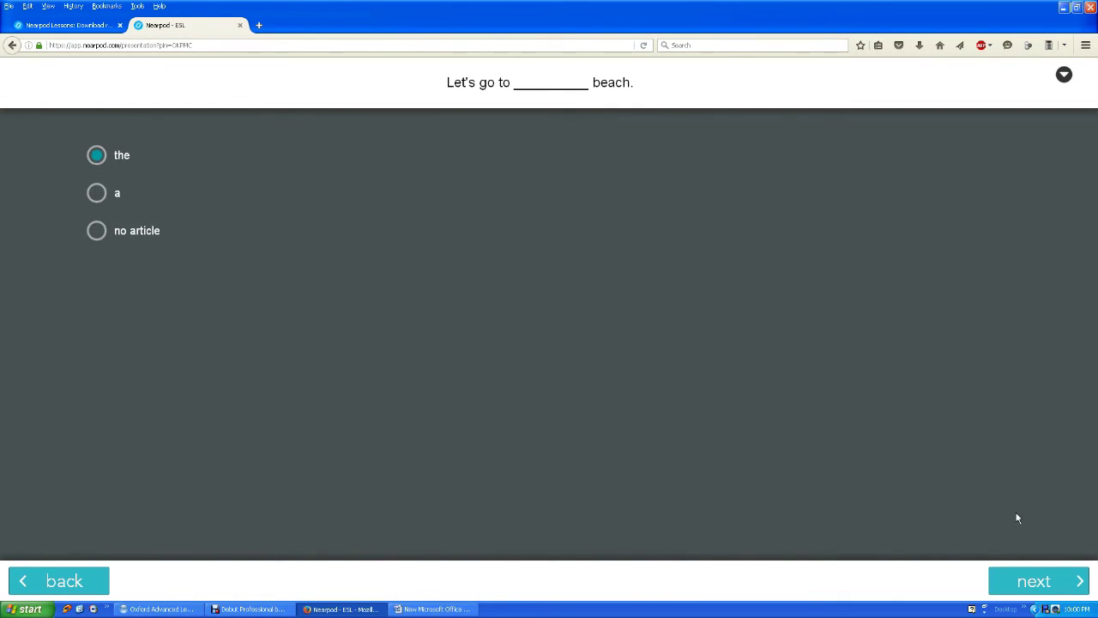
left_click(1027, 583)
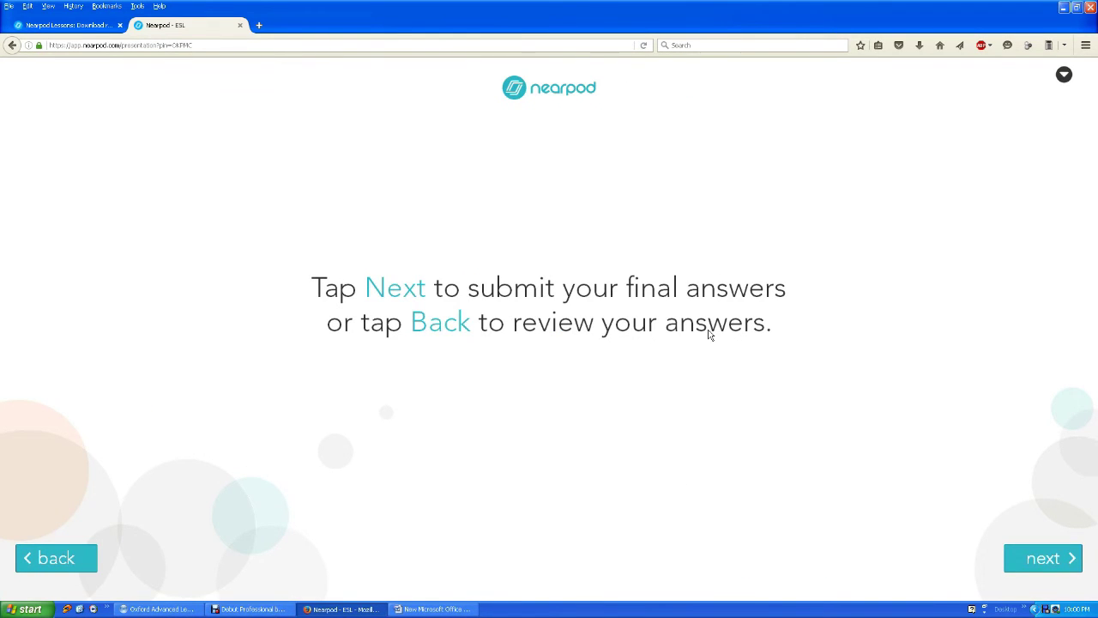
left_click(1046, 558)
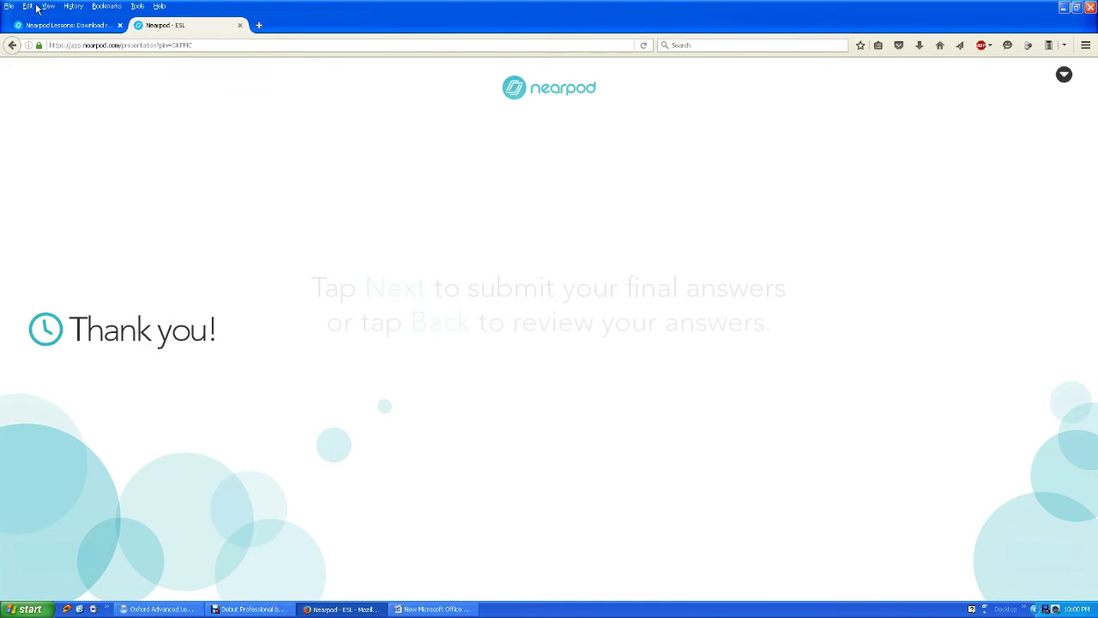
left_click(54, 26)
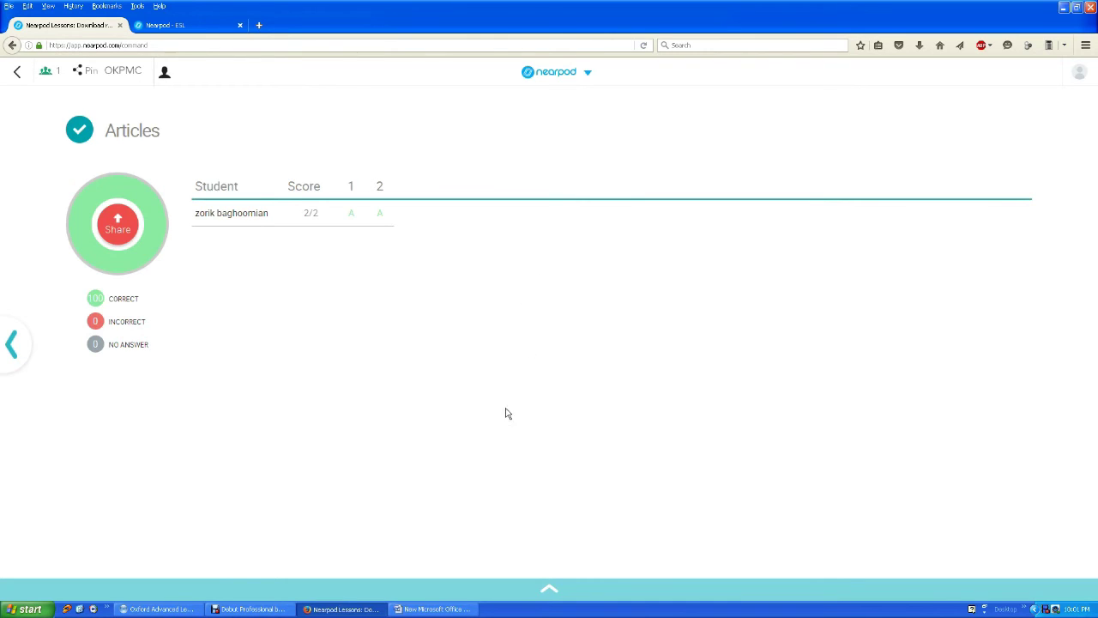
Request an assessment report from the live lesson options, then dismiss it.
left_click(587, 75)
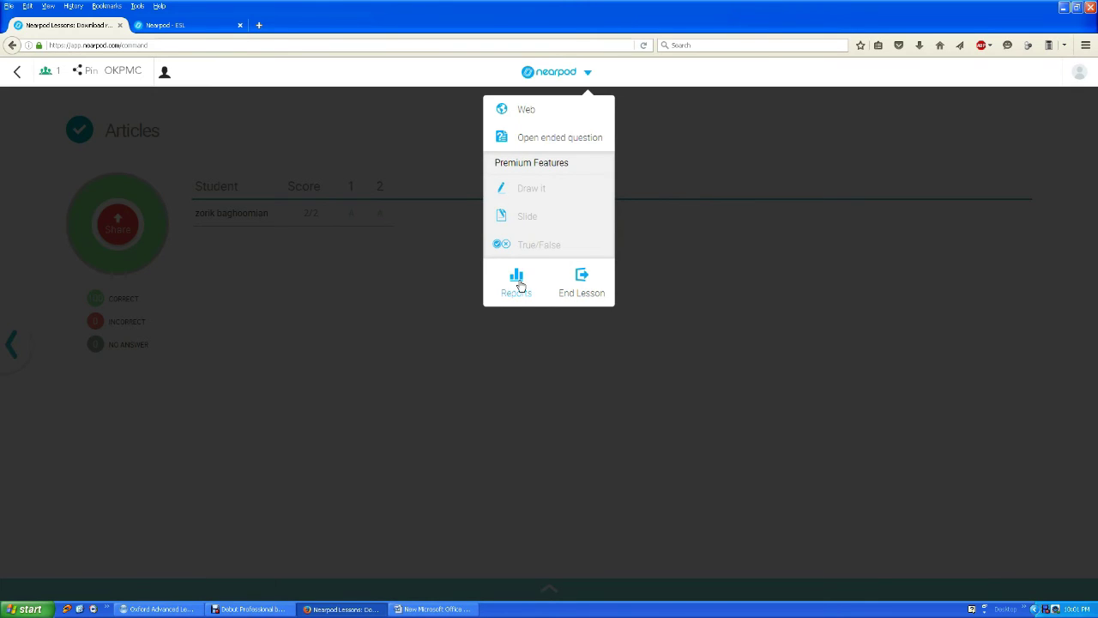
left_click(519, 283)
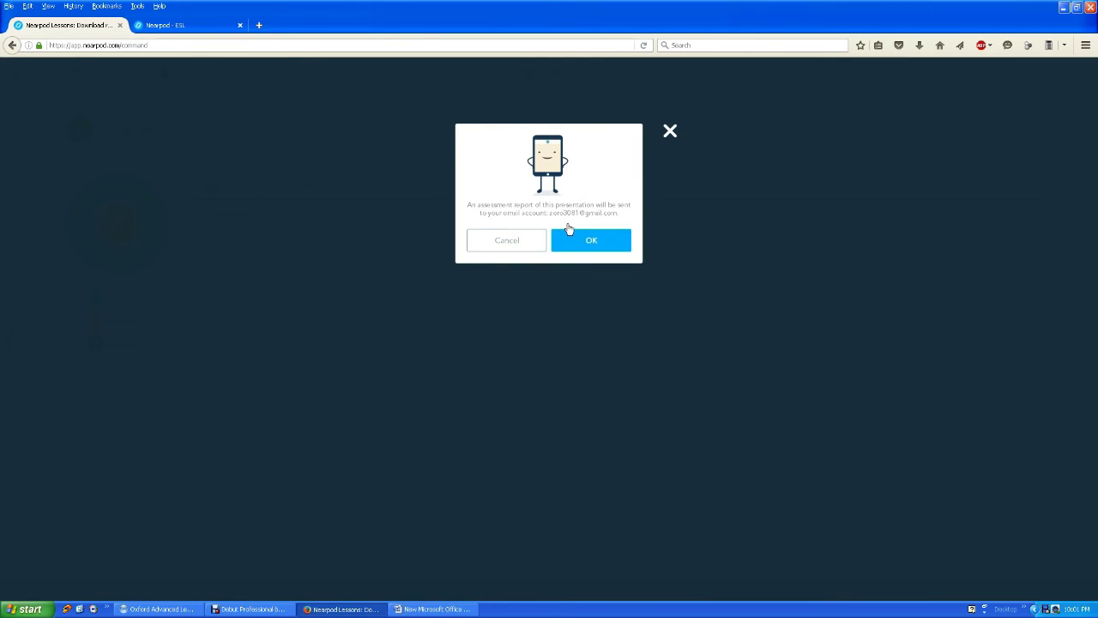
left_click(670, 132)
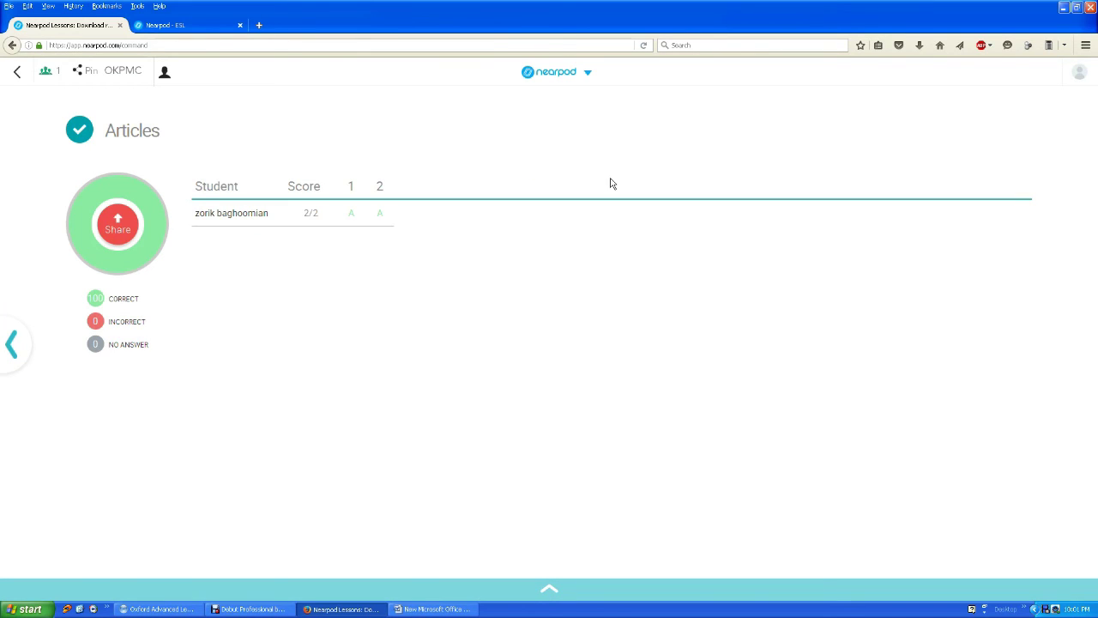
End the live lesson and confirm returning to My Library.
left_click(587, 73)
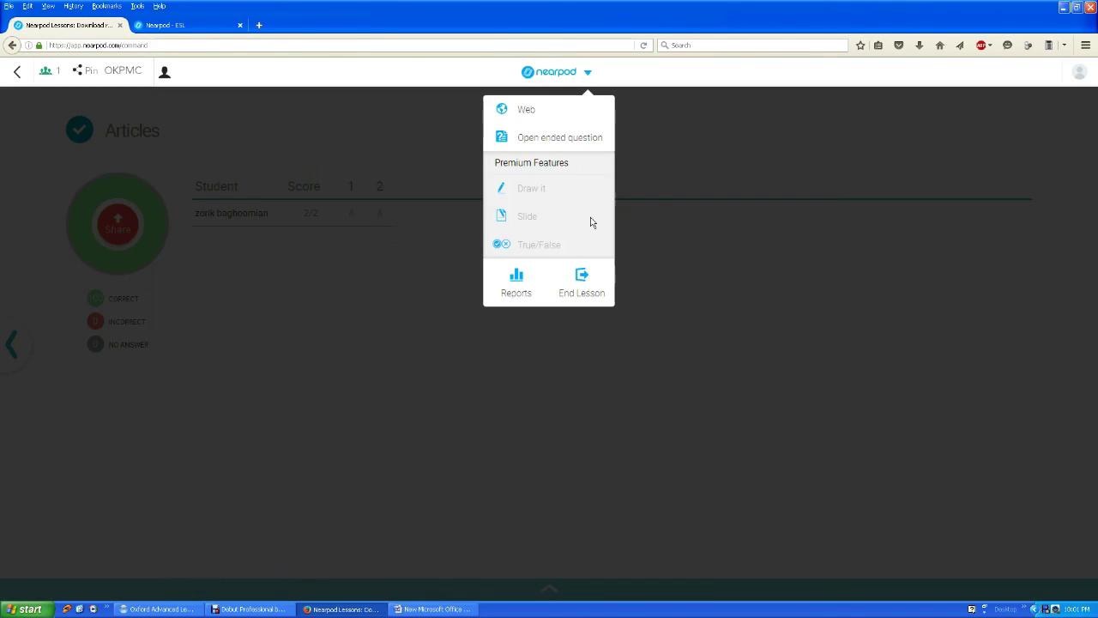
left_click(581, 288)
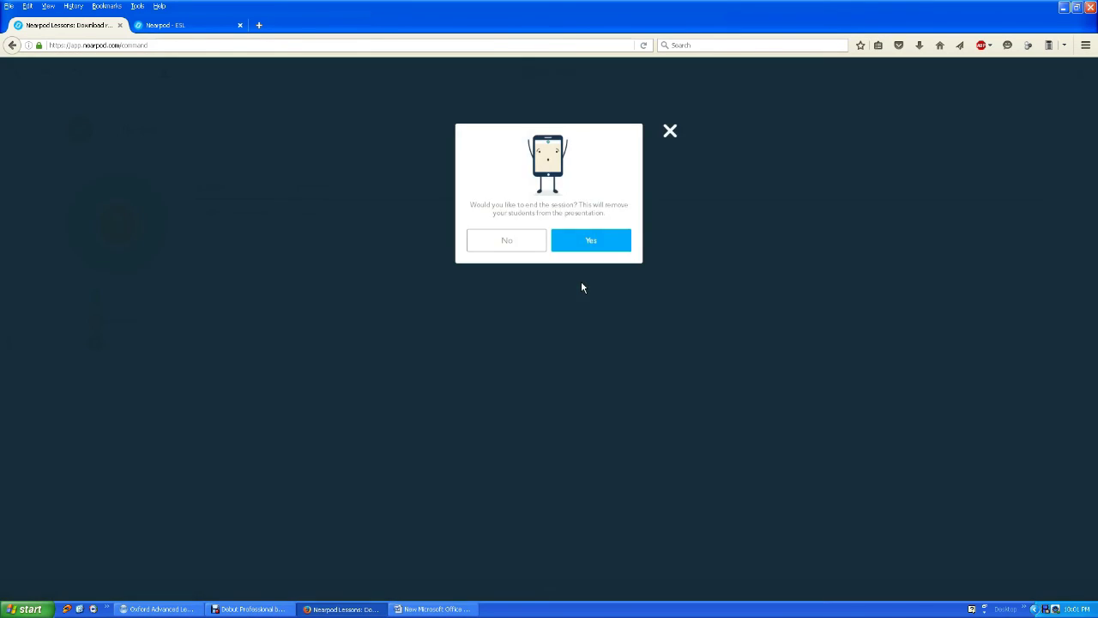
left_click(599, 242)
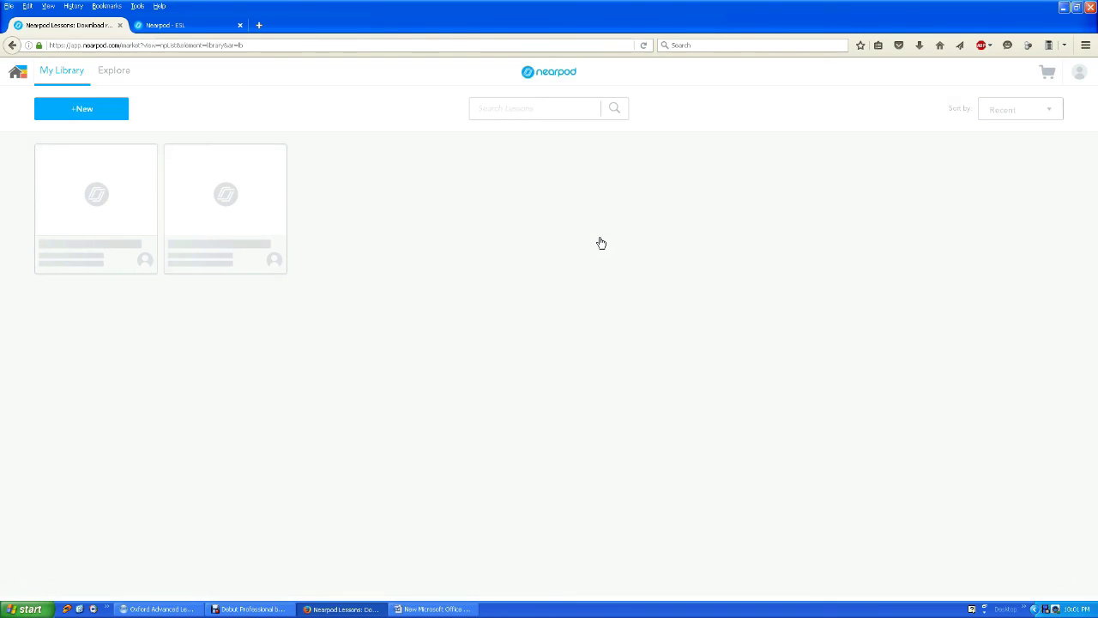